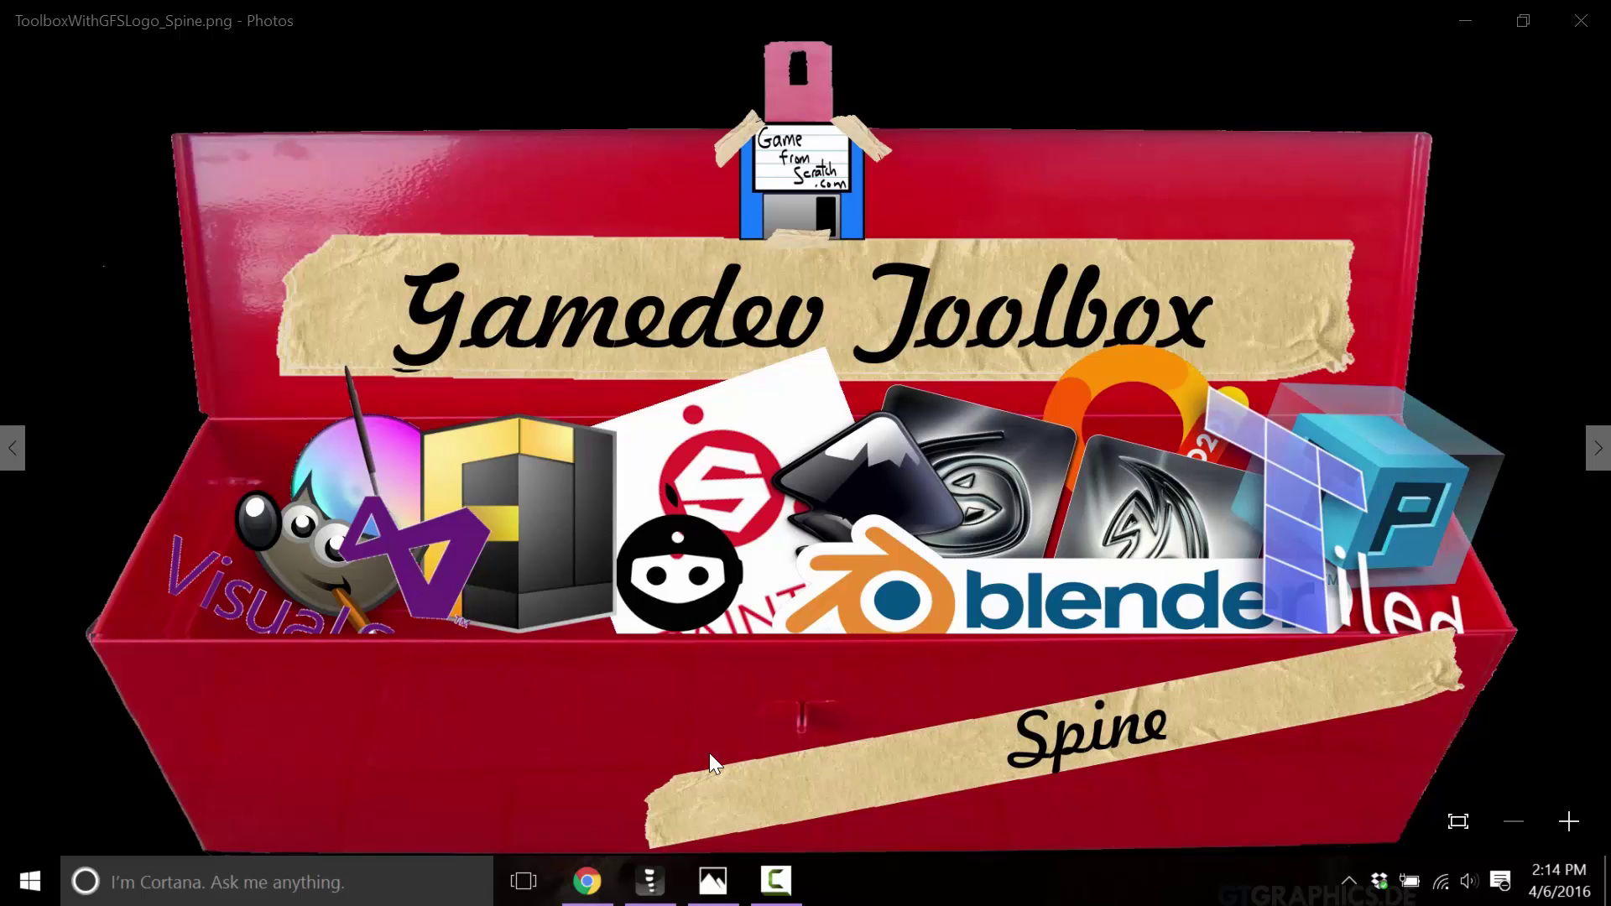
# Step: Bring up the Chrome window preview showing the Spine purchase page
pyautogui.moveTo(588, 877)
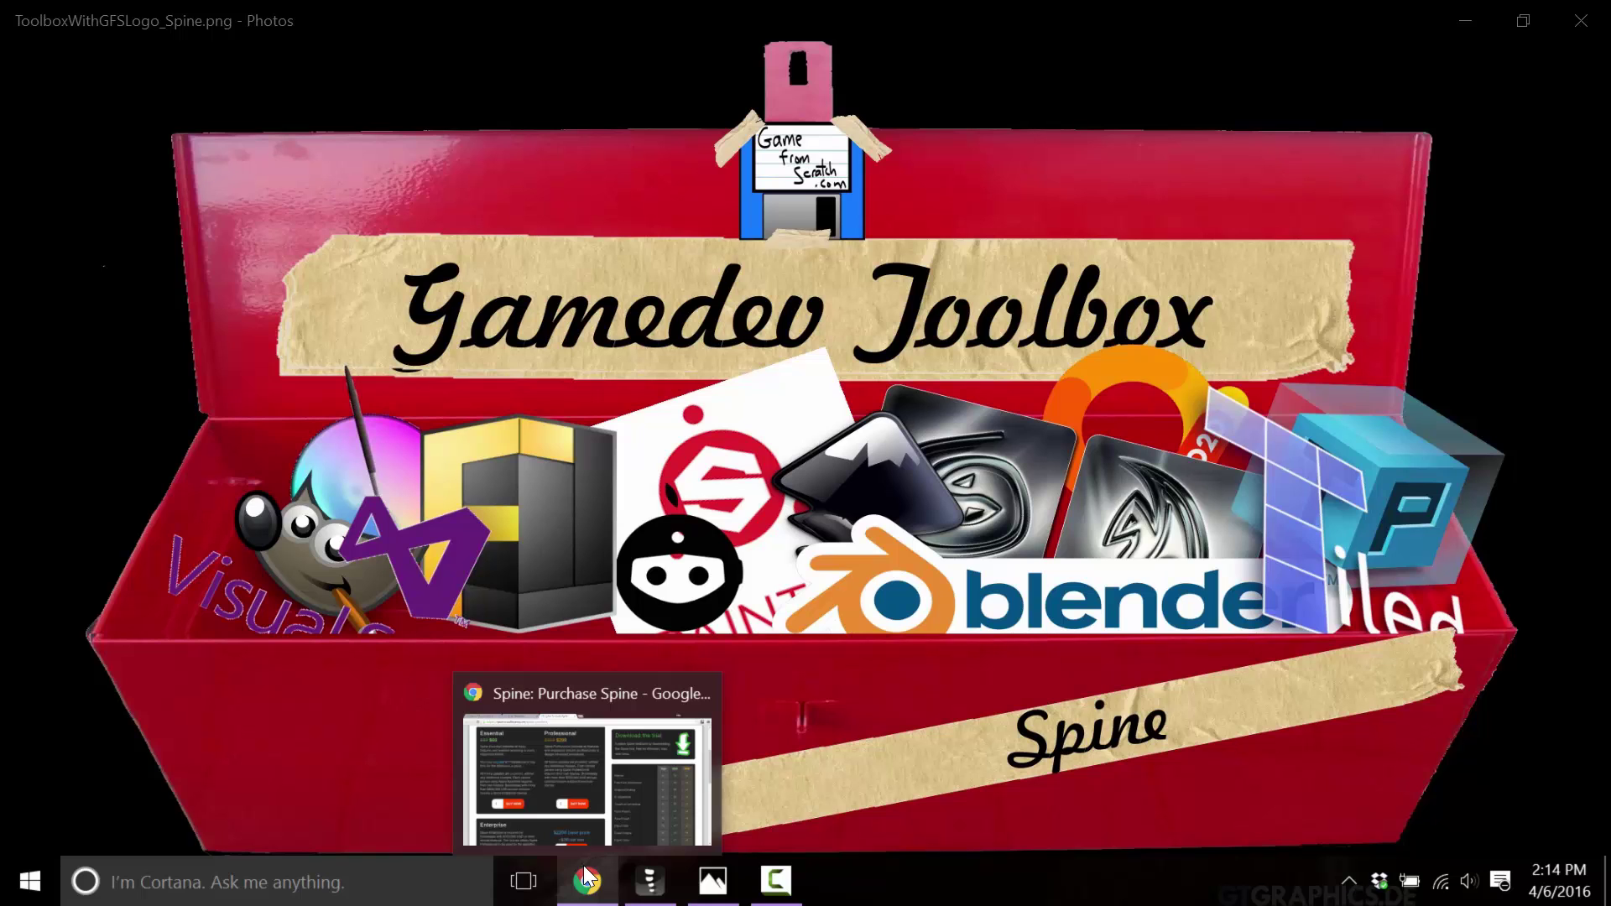
pyautogui.click(587, 878)
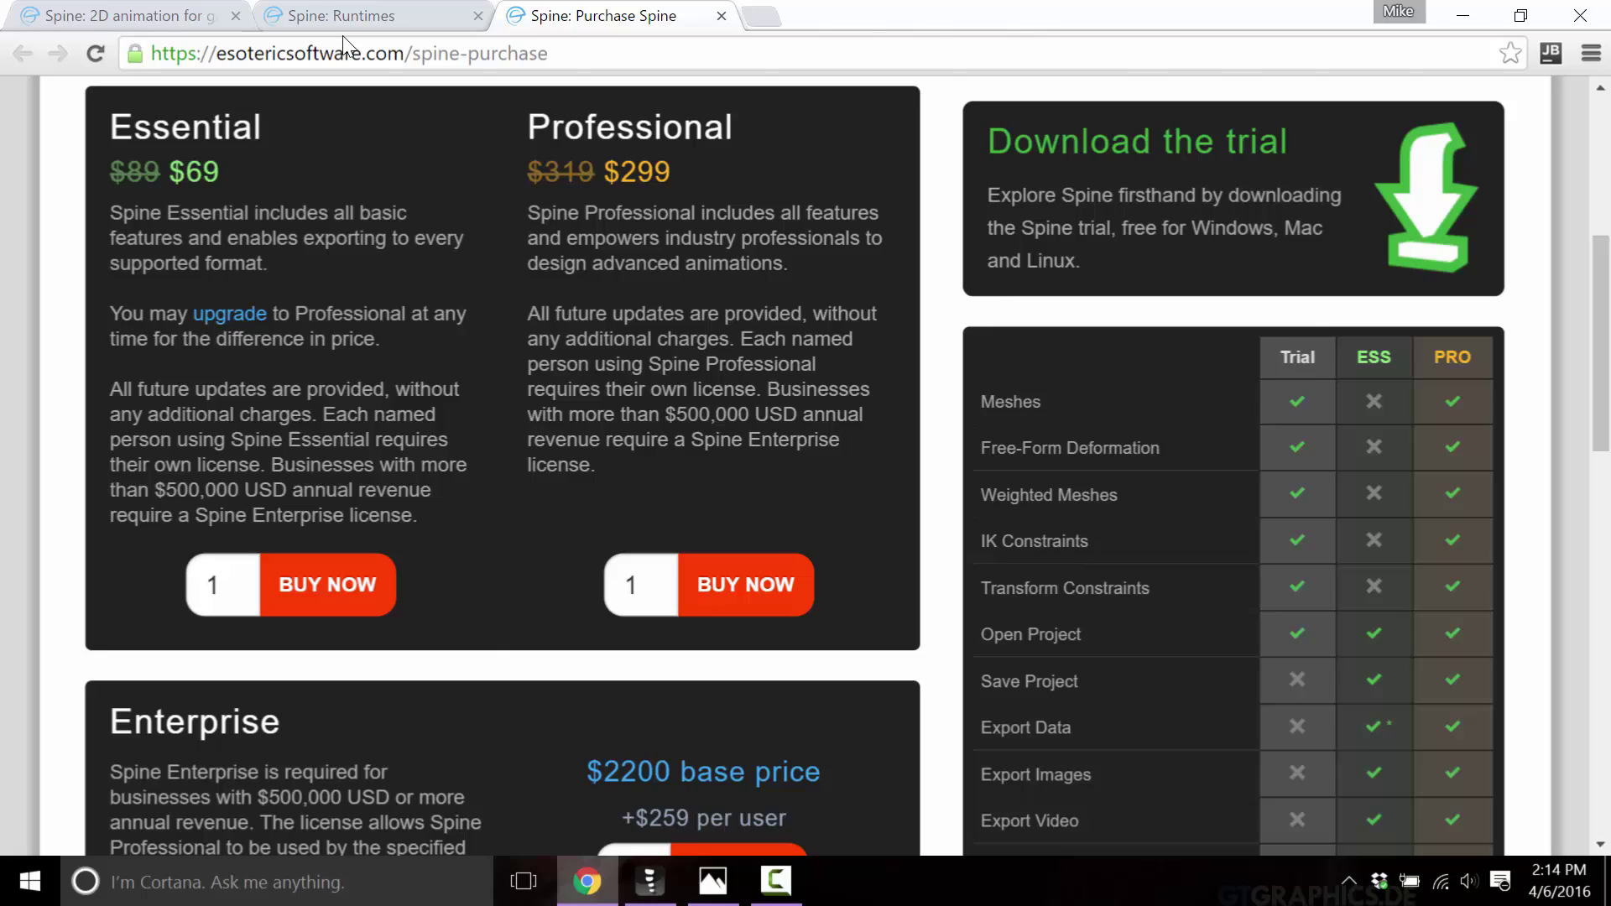
pyautogui.click(126, 15)
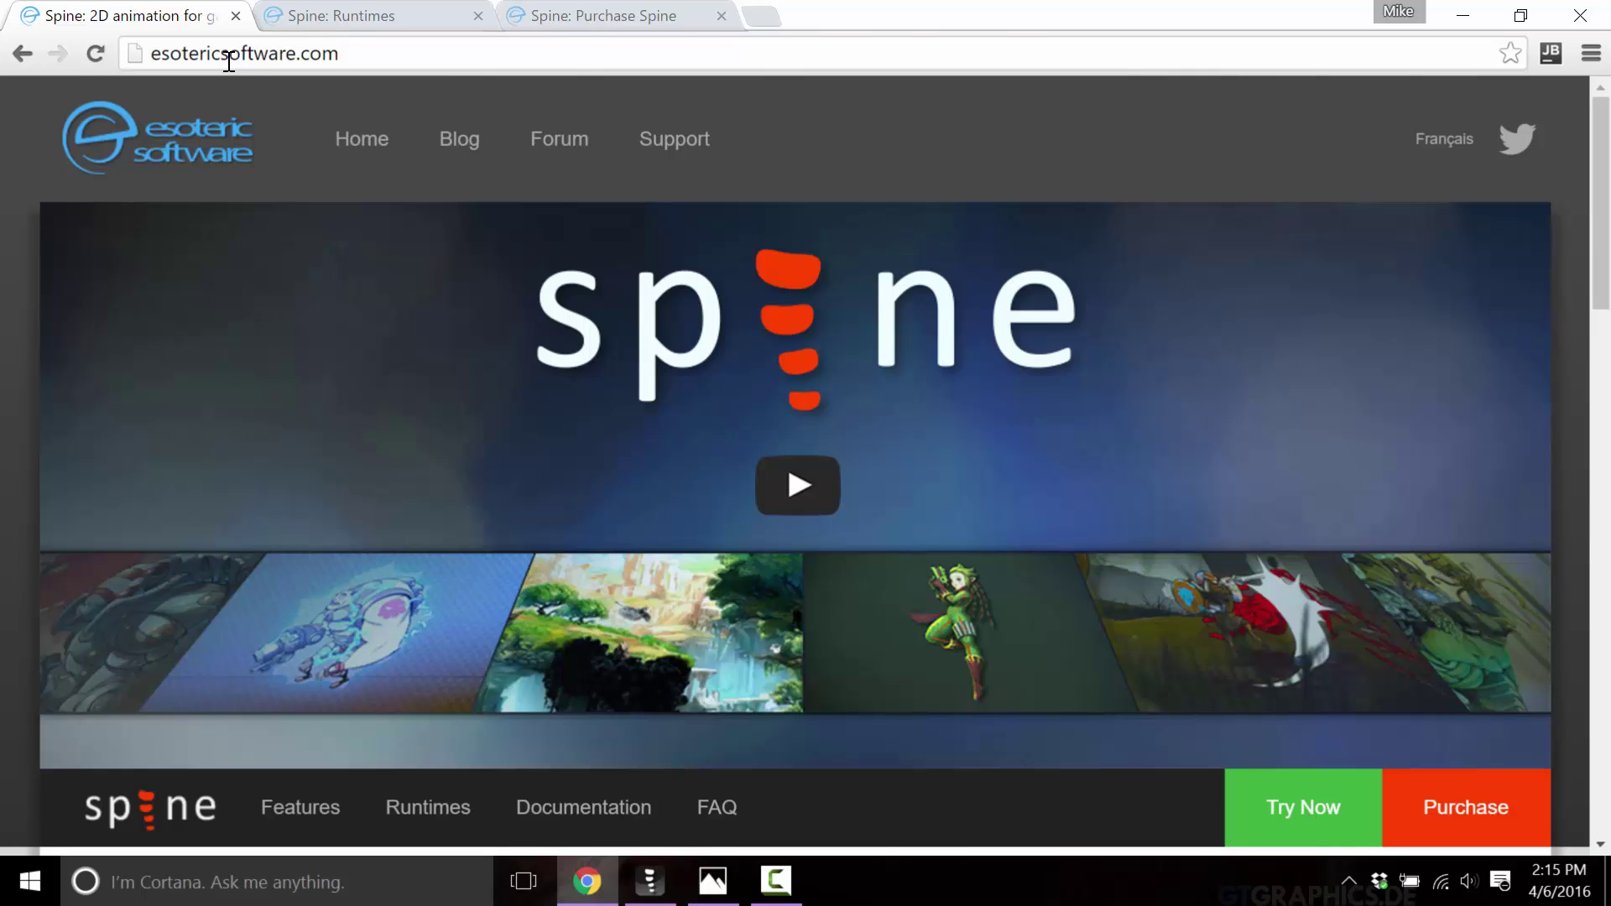
pyautogui.click(344, 16)
pyautogui.scroll(10, 551, 350)
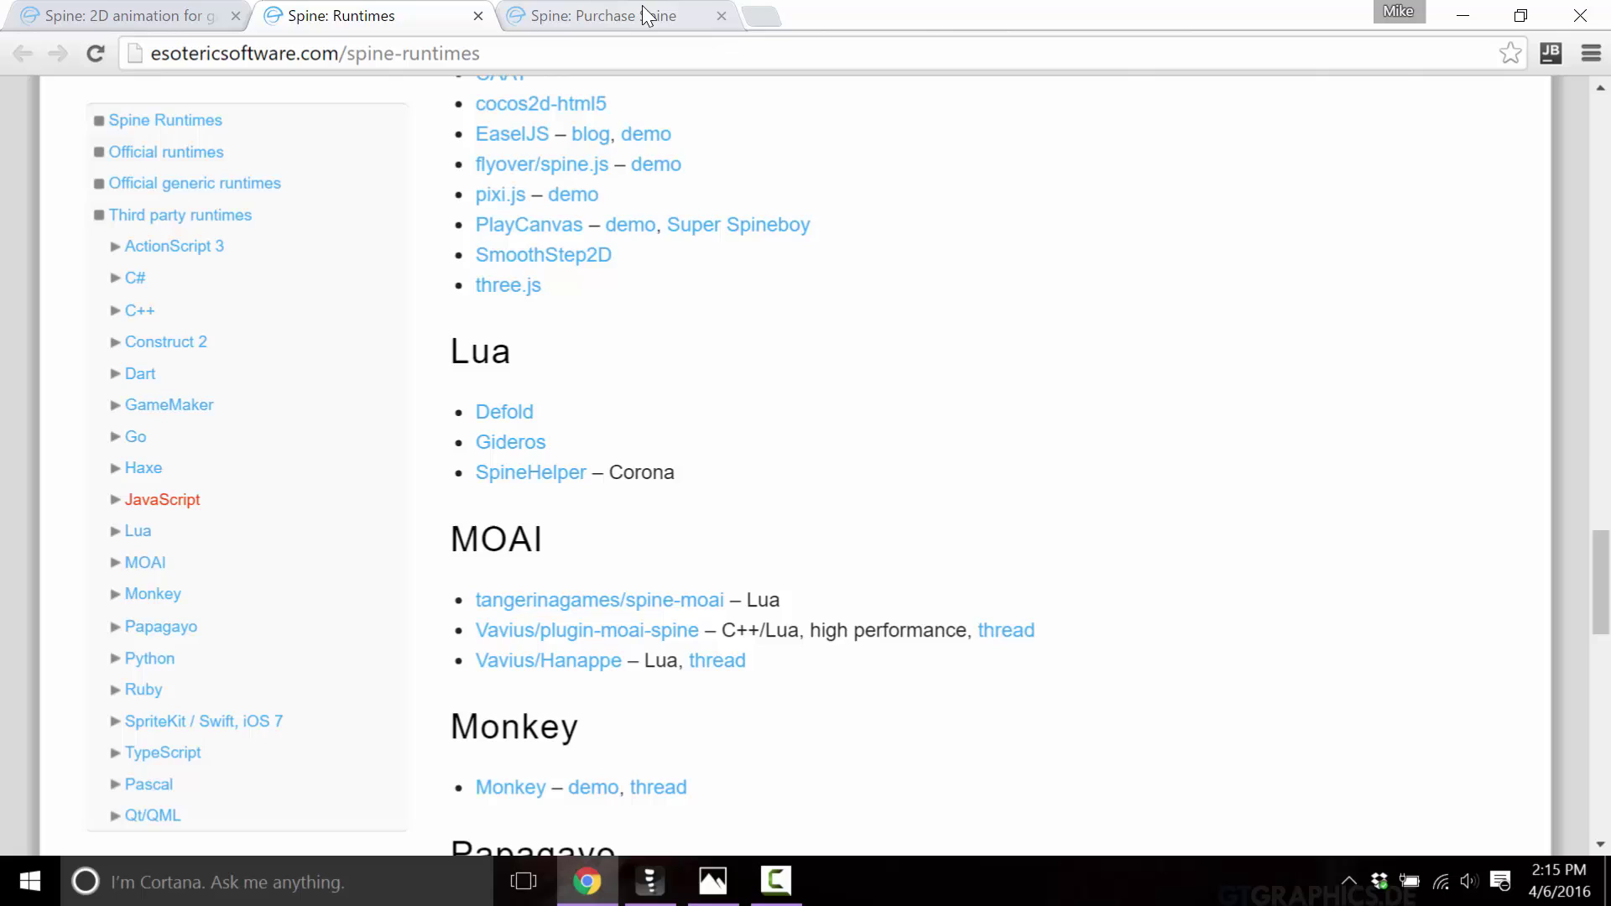
pyautogui.click(647, 16)
pyautogui.scroll(3, 510, 199)
pyautogui.scroll(-1, 1008, 378)
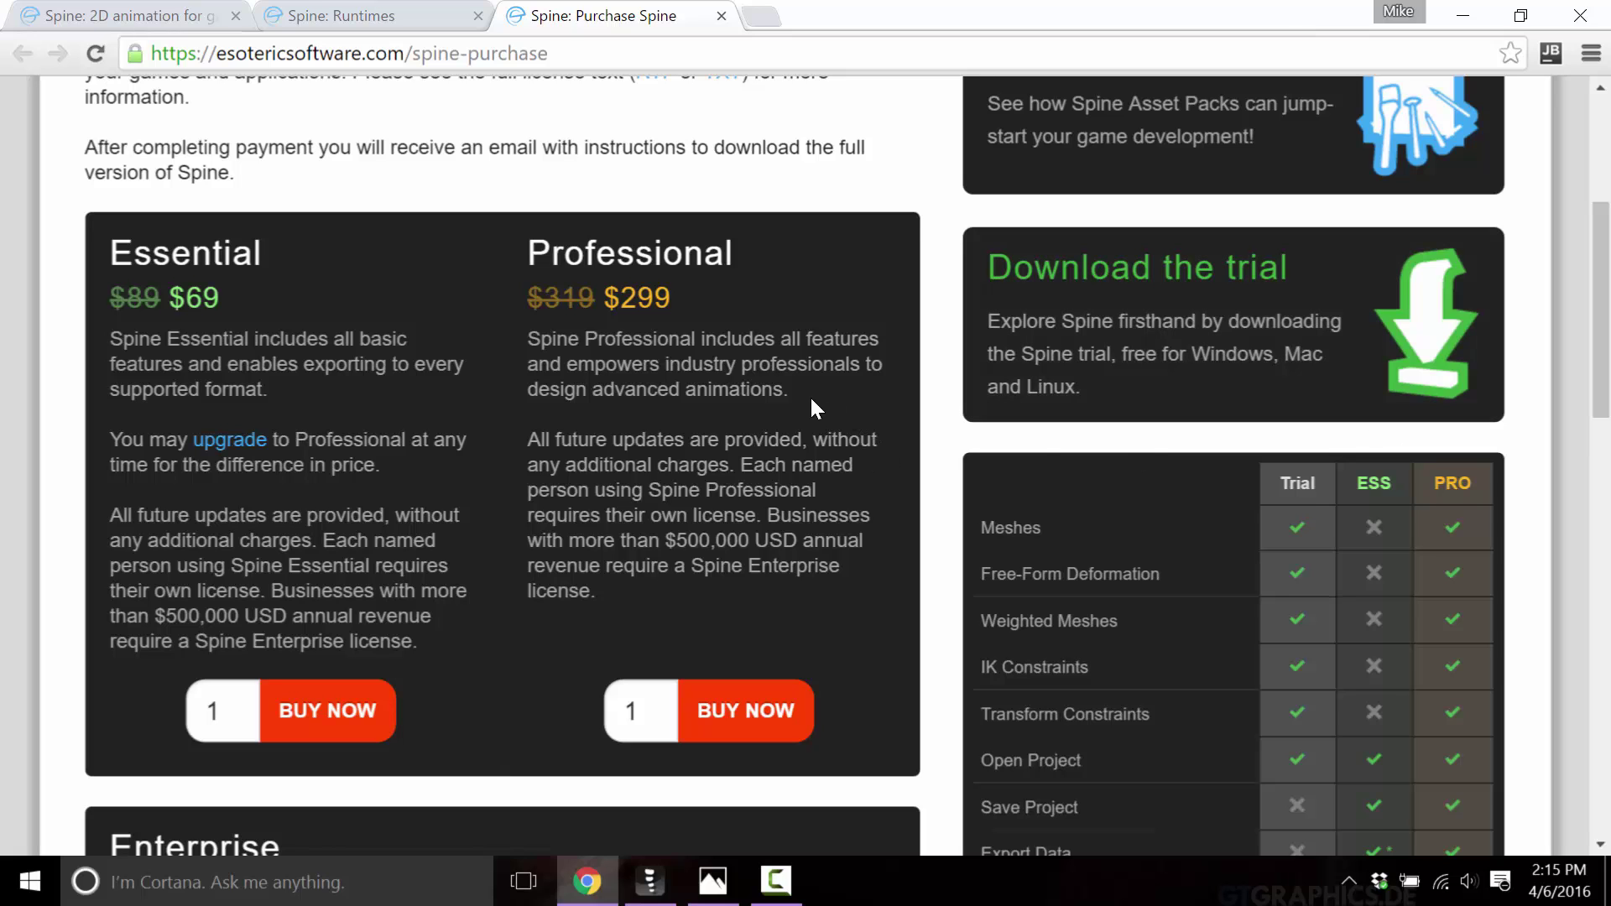
pyautogui.scroll(-6, 811, 409)
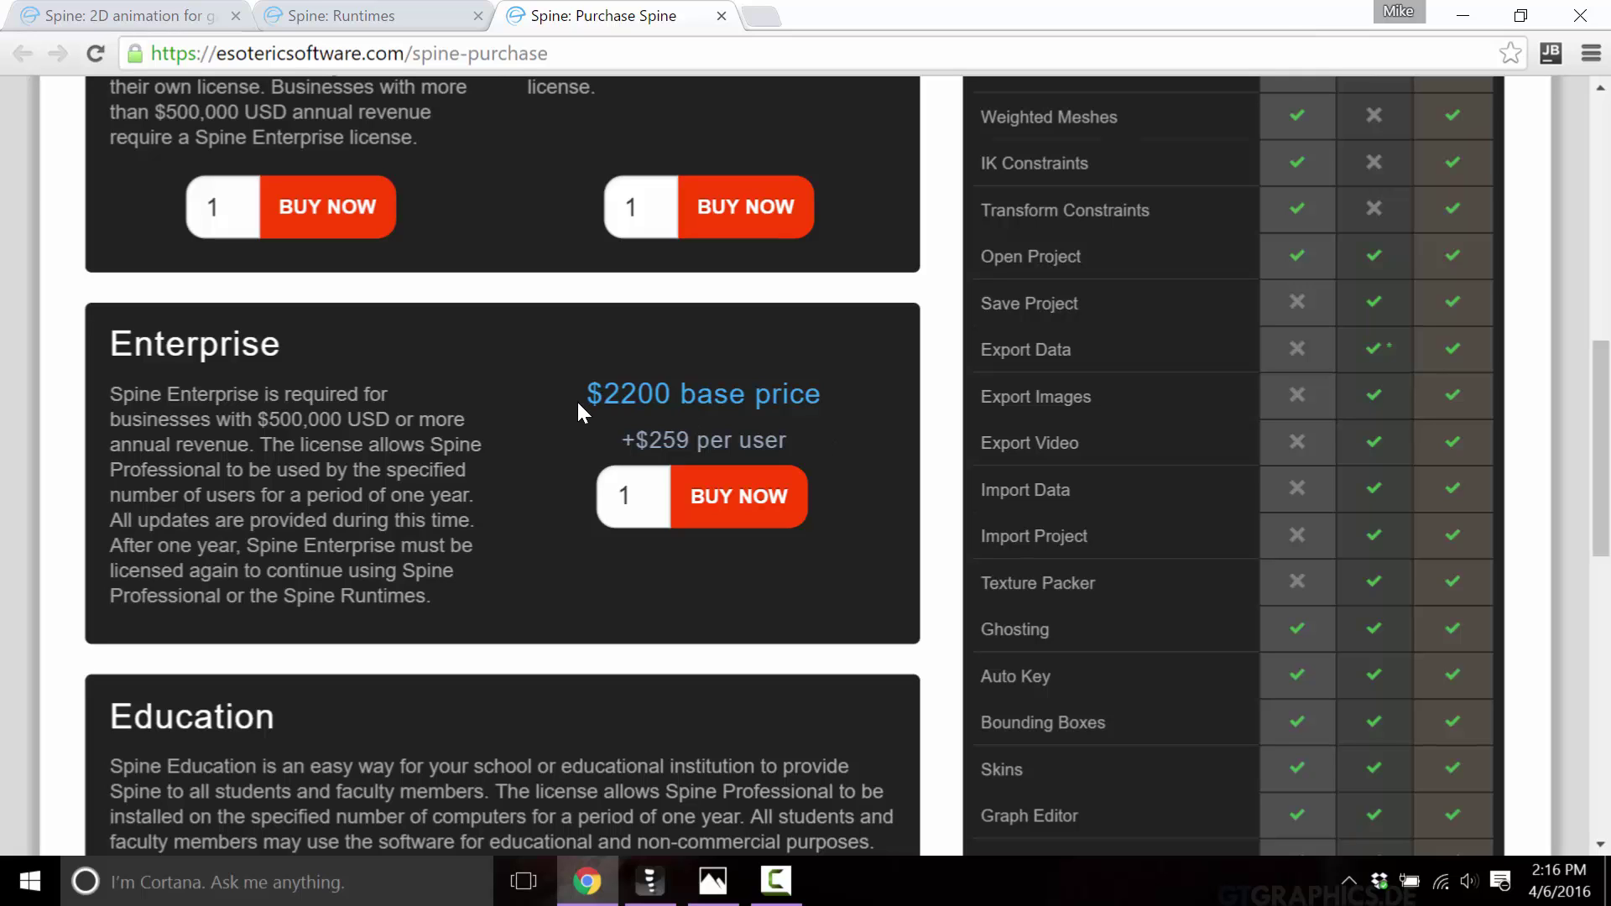
# Step: Scroll through the purchase page's Essential versus Professional feature comparison table
pyautogui.scroll(7, 562, 421)
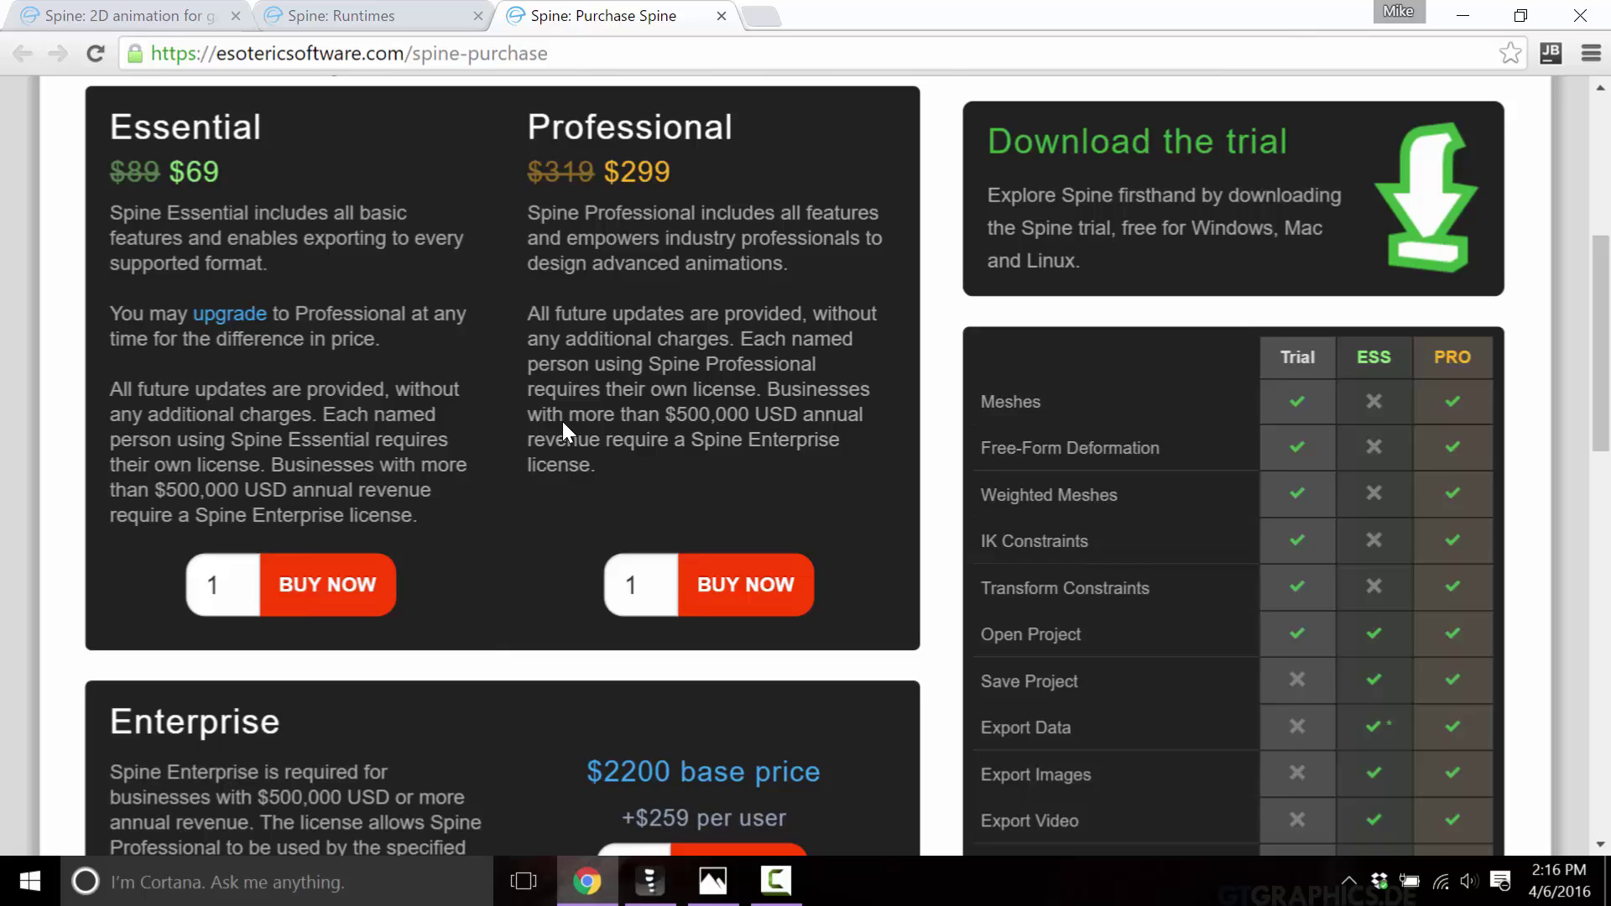
pyautogui.scroll(1, 565, 422)
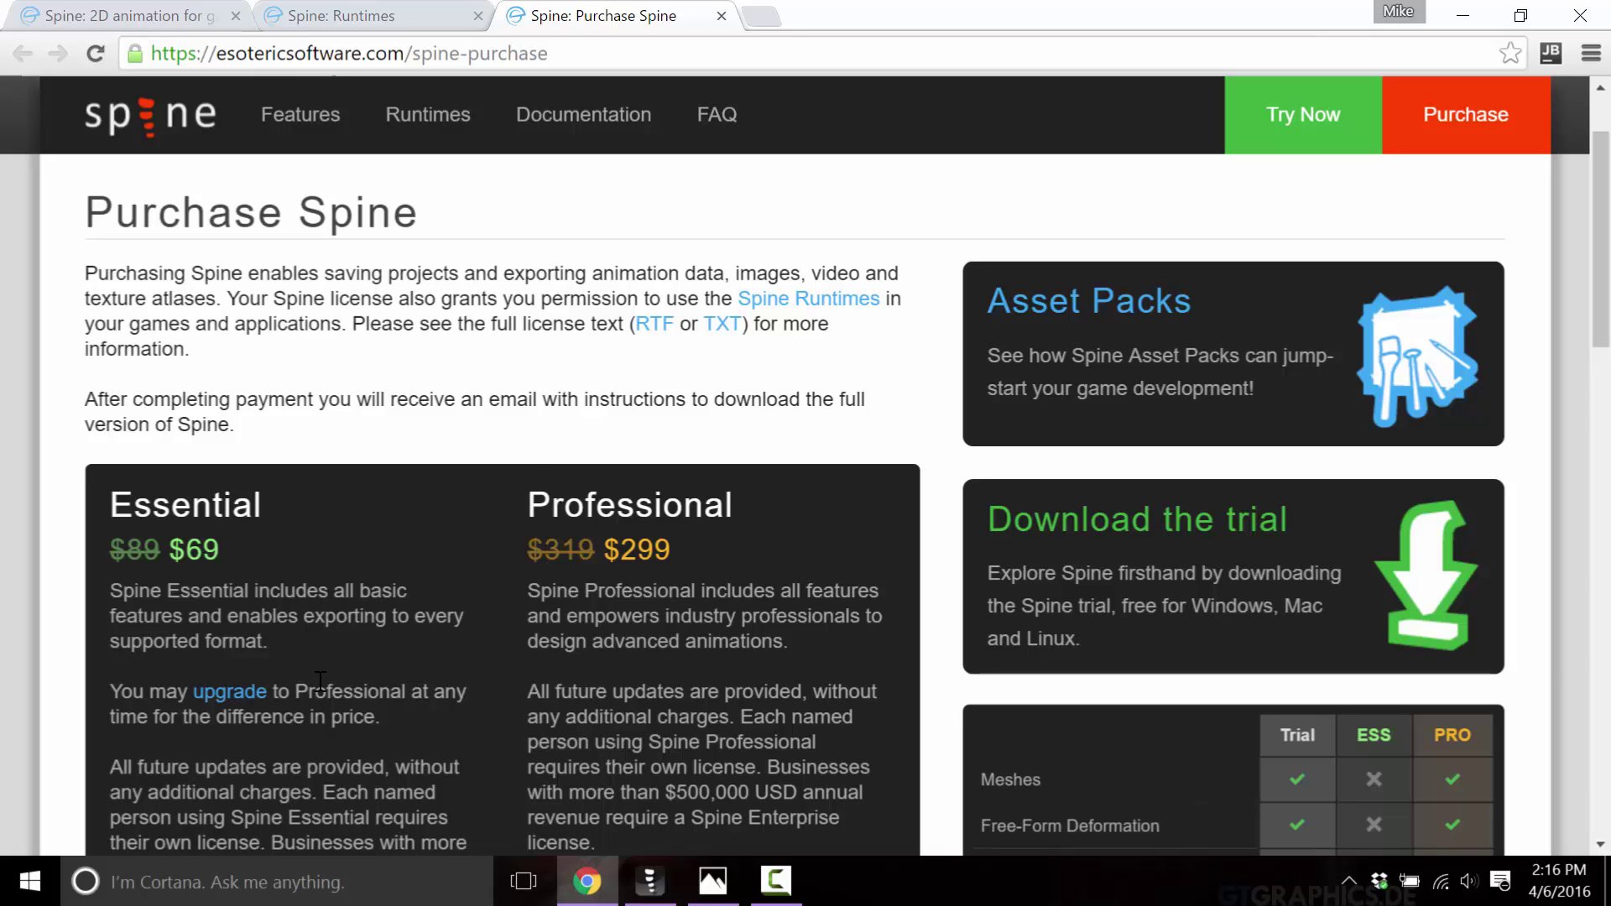
pyautogui.scroll(-1, 564, 422)
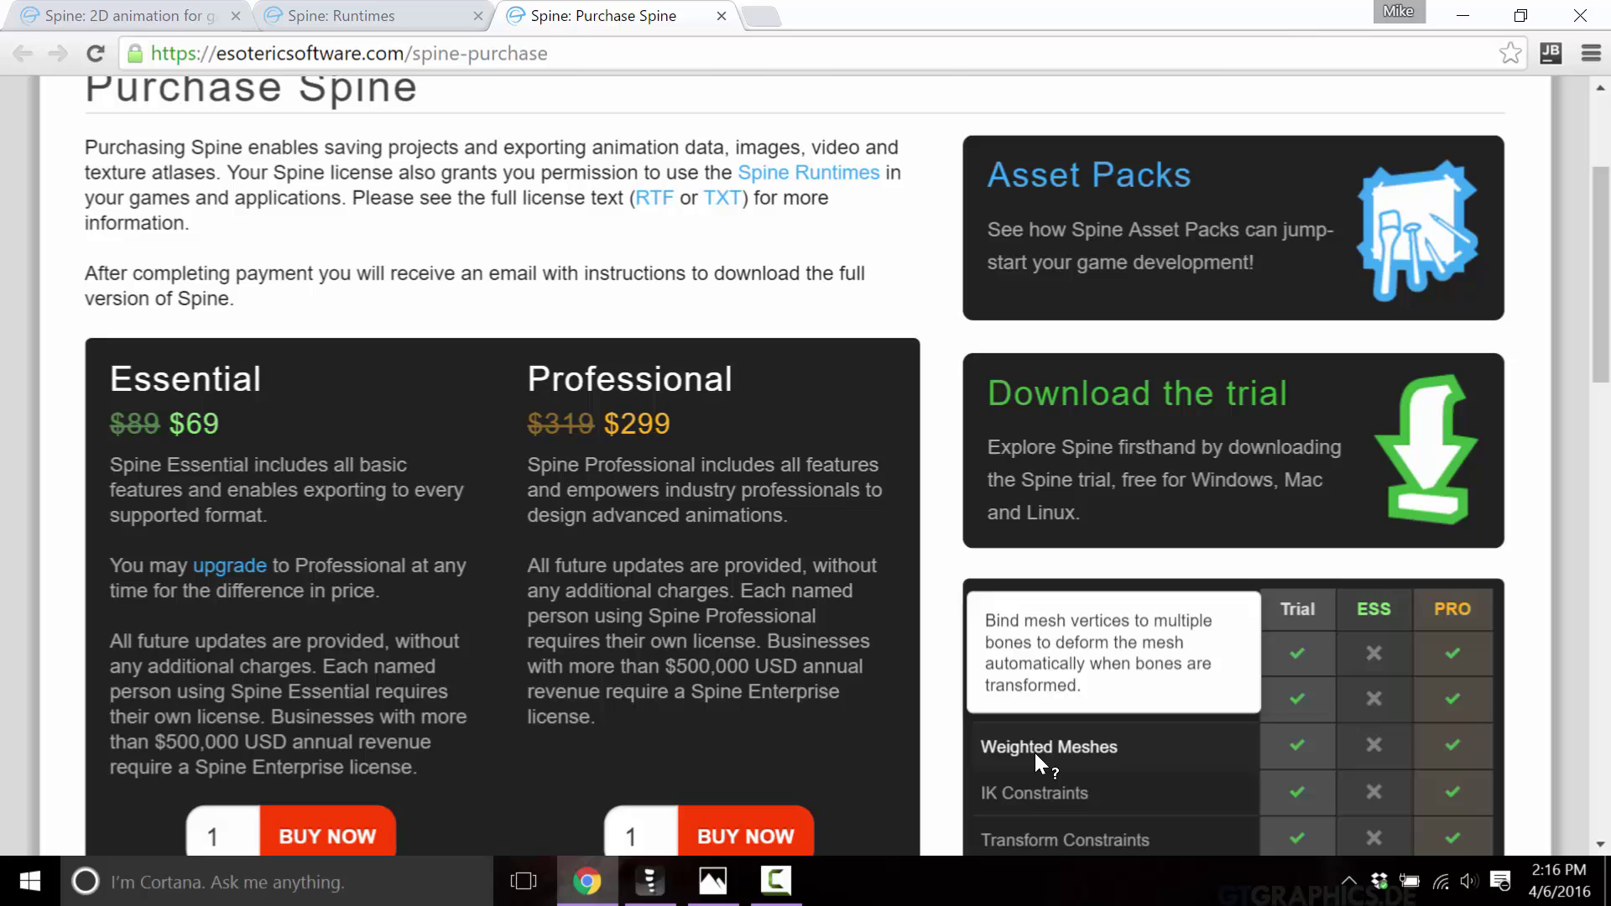
pyautogui.scroll(-1, 1393, 621)
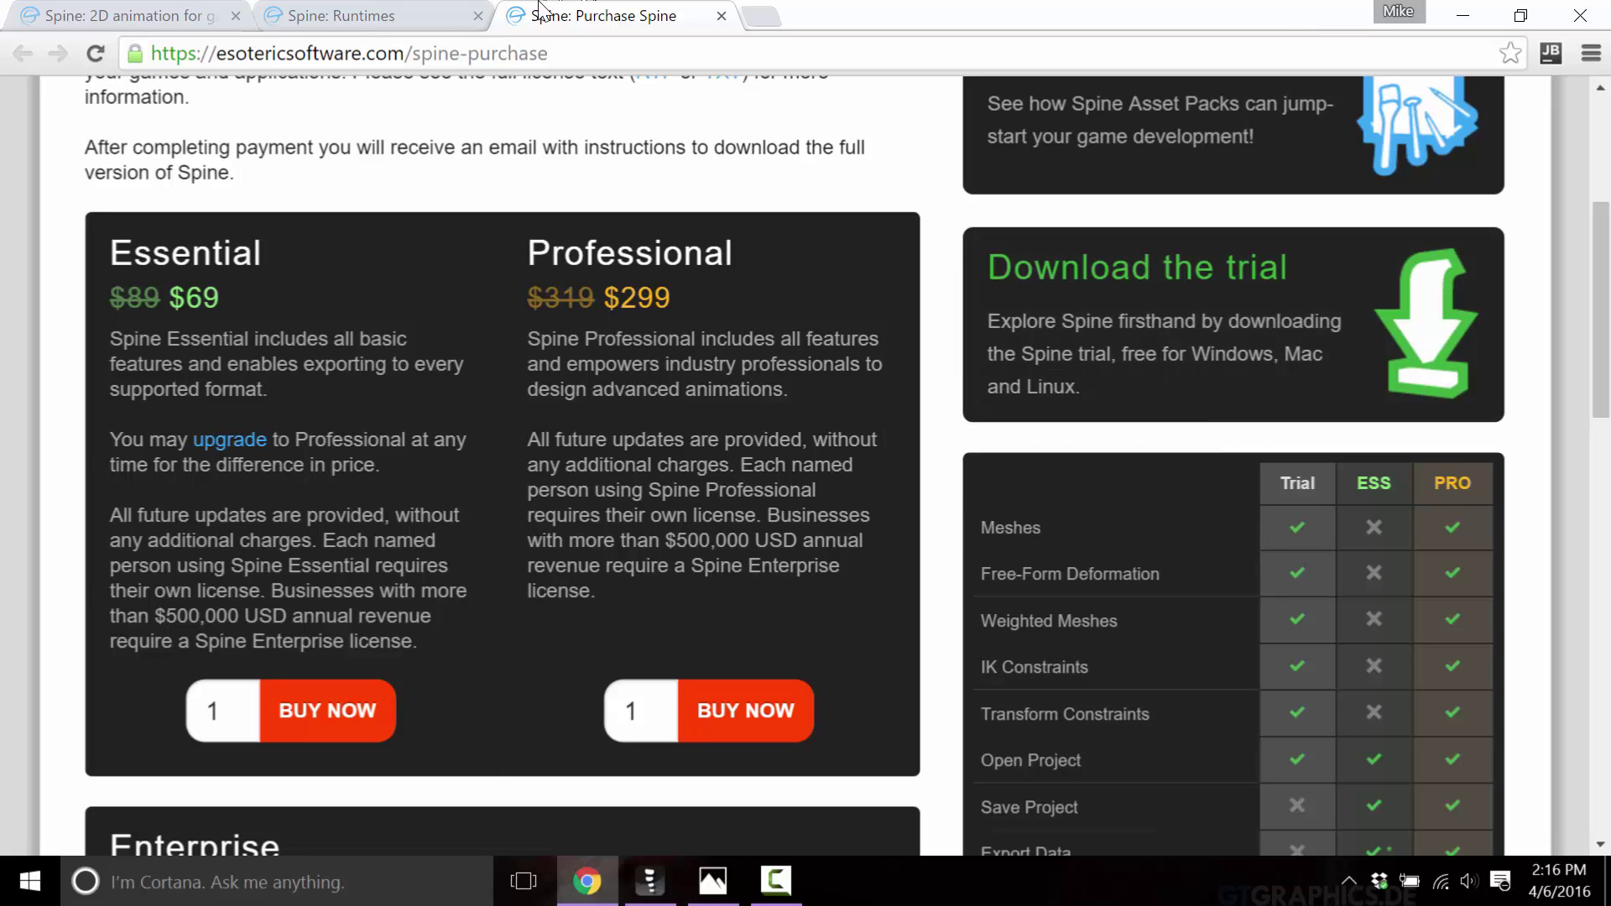
pyautogui.click(411, 29)
pyautogui.scroll(20, 827, 344)
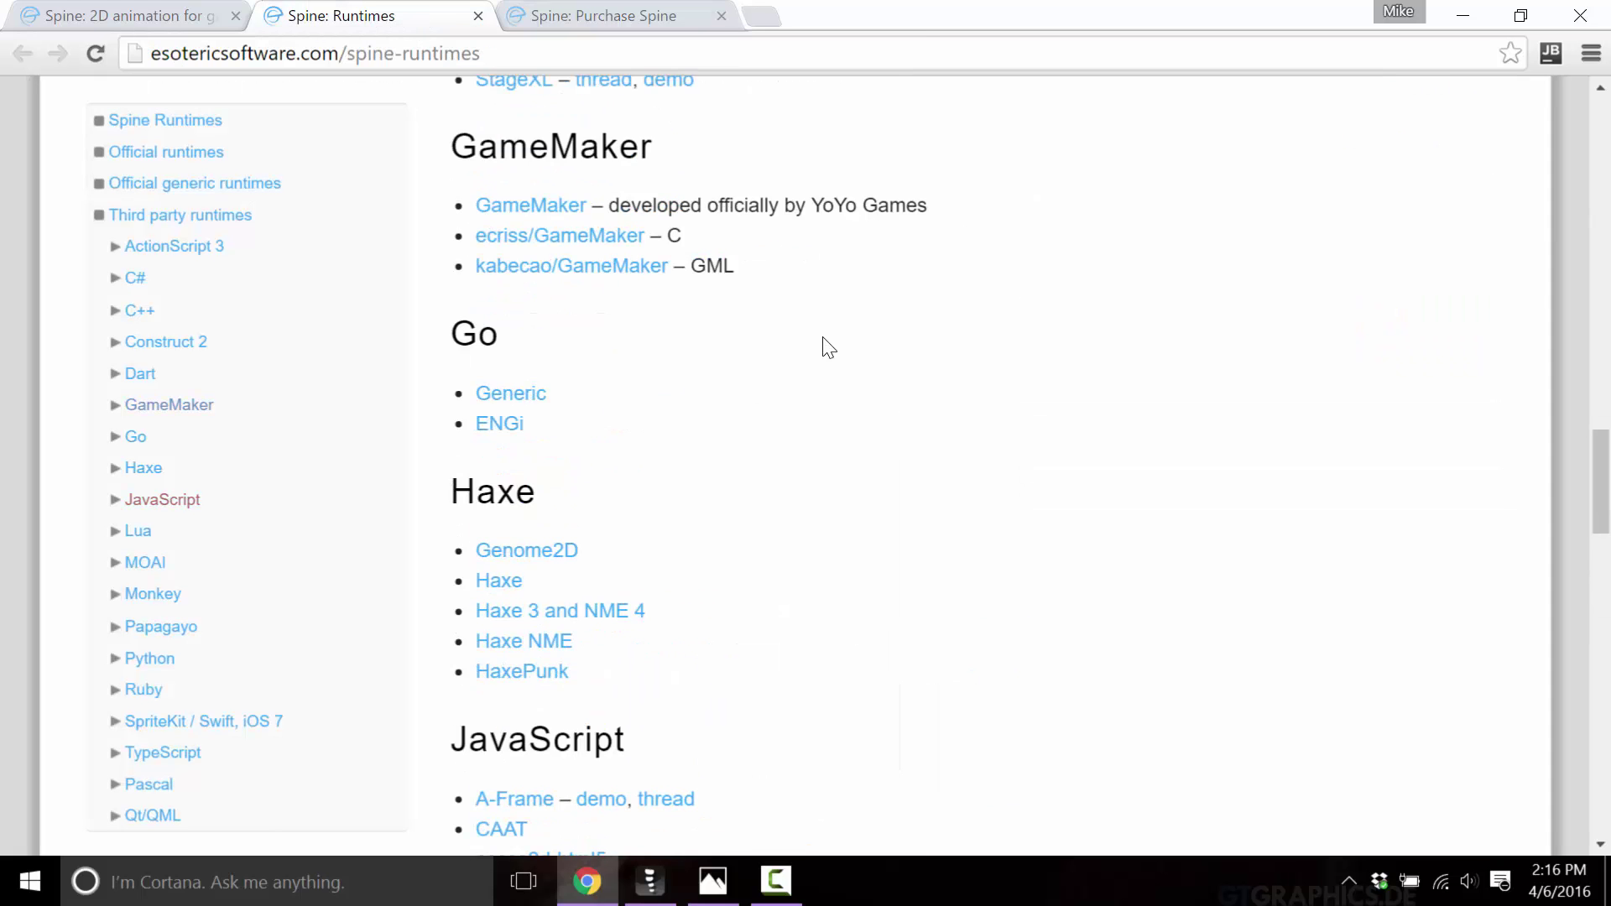
pyautogui.scroll(-3, 844, 361)
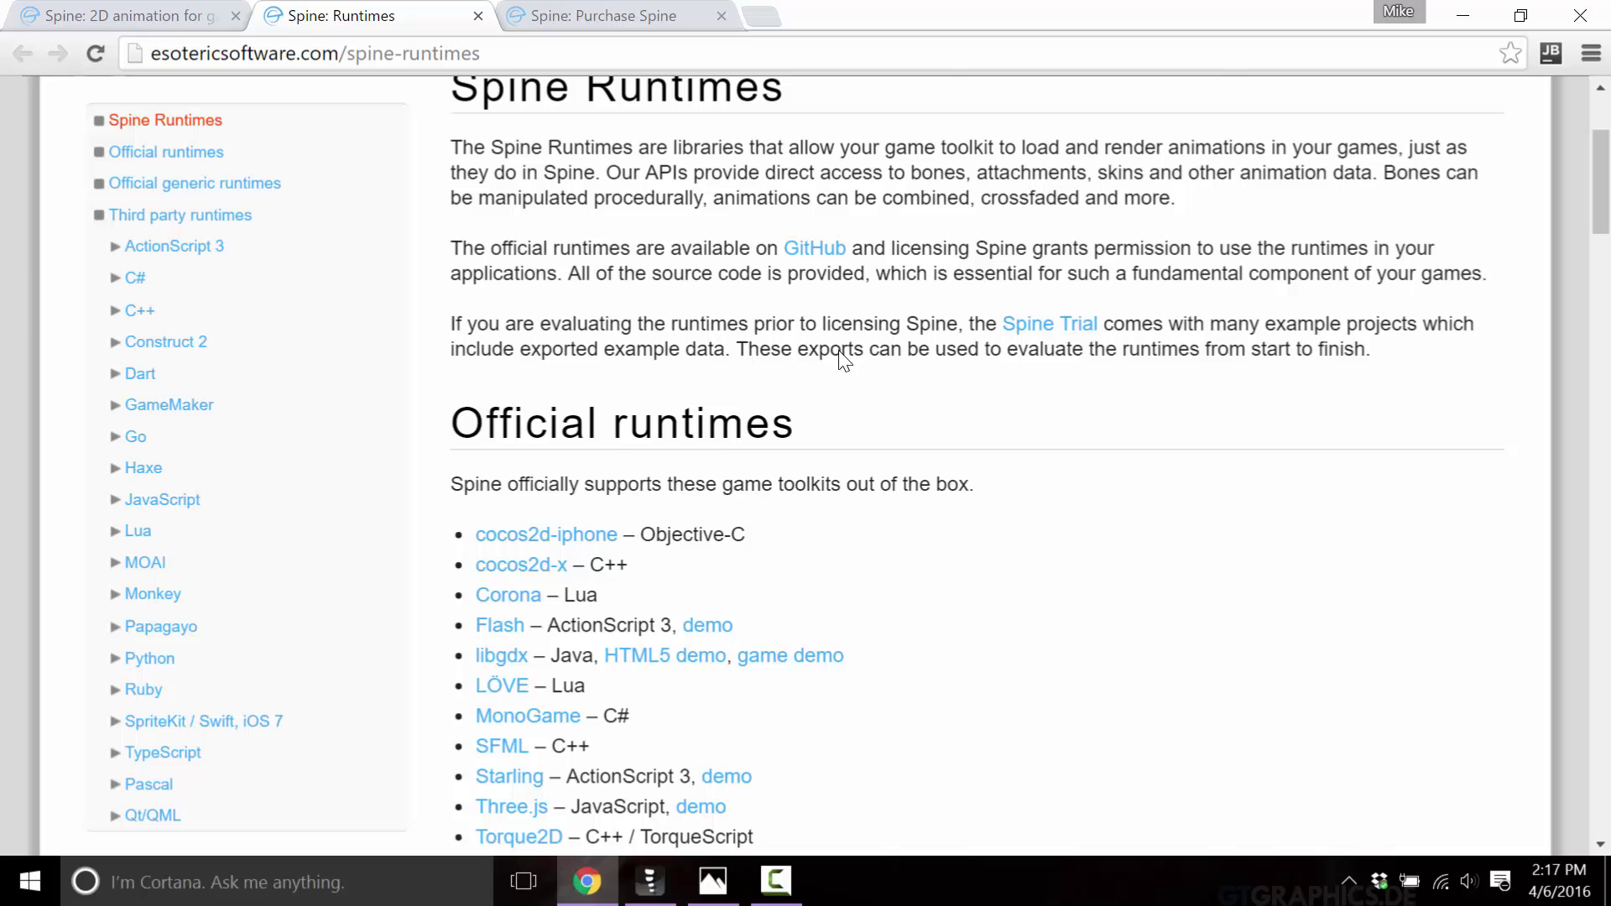
pyautogui.scroll(-3, 910, 439)
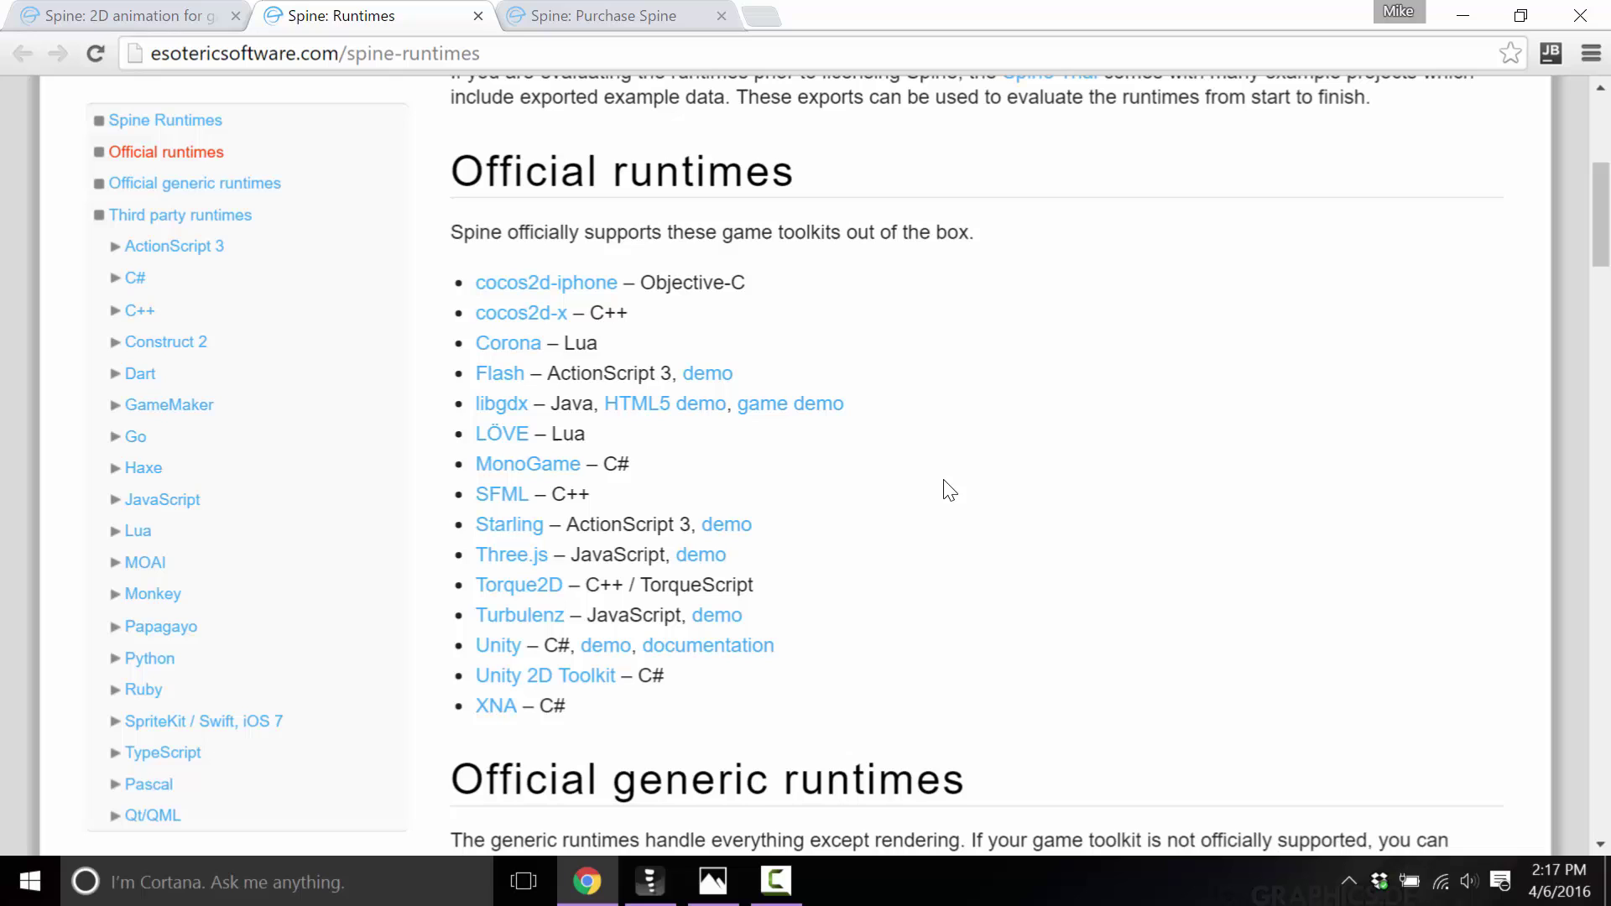
pyautogui.scroll(-6, 918, 491)
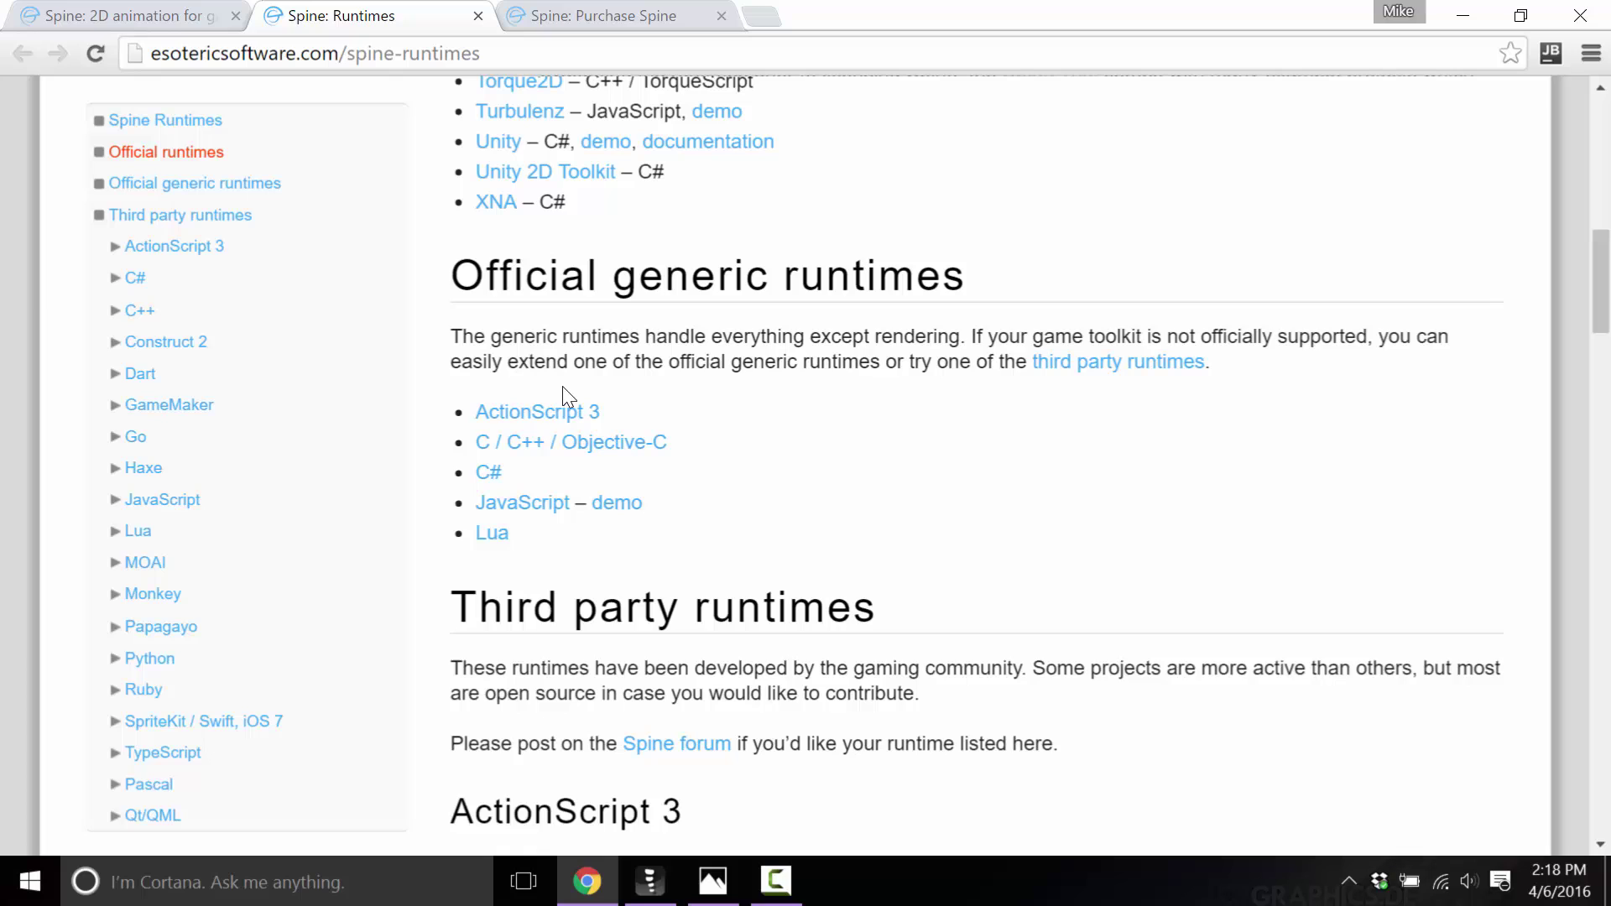
pyautogui.click(527, 413)
pyautogui.scroll(-4, 1080, 636)
pyautogui.scroll(-5, 1078, 646)
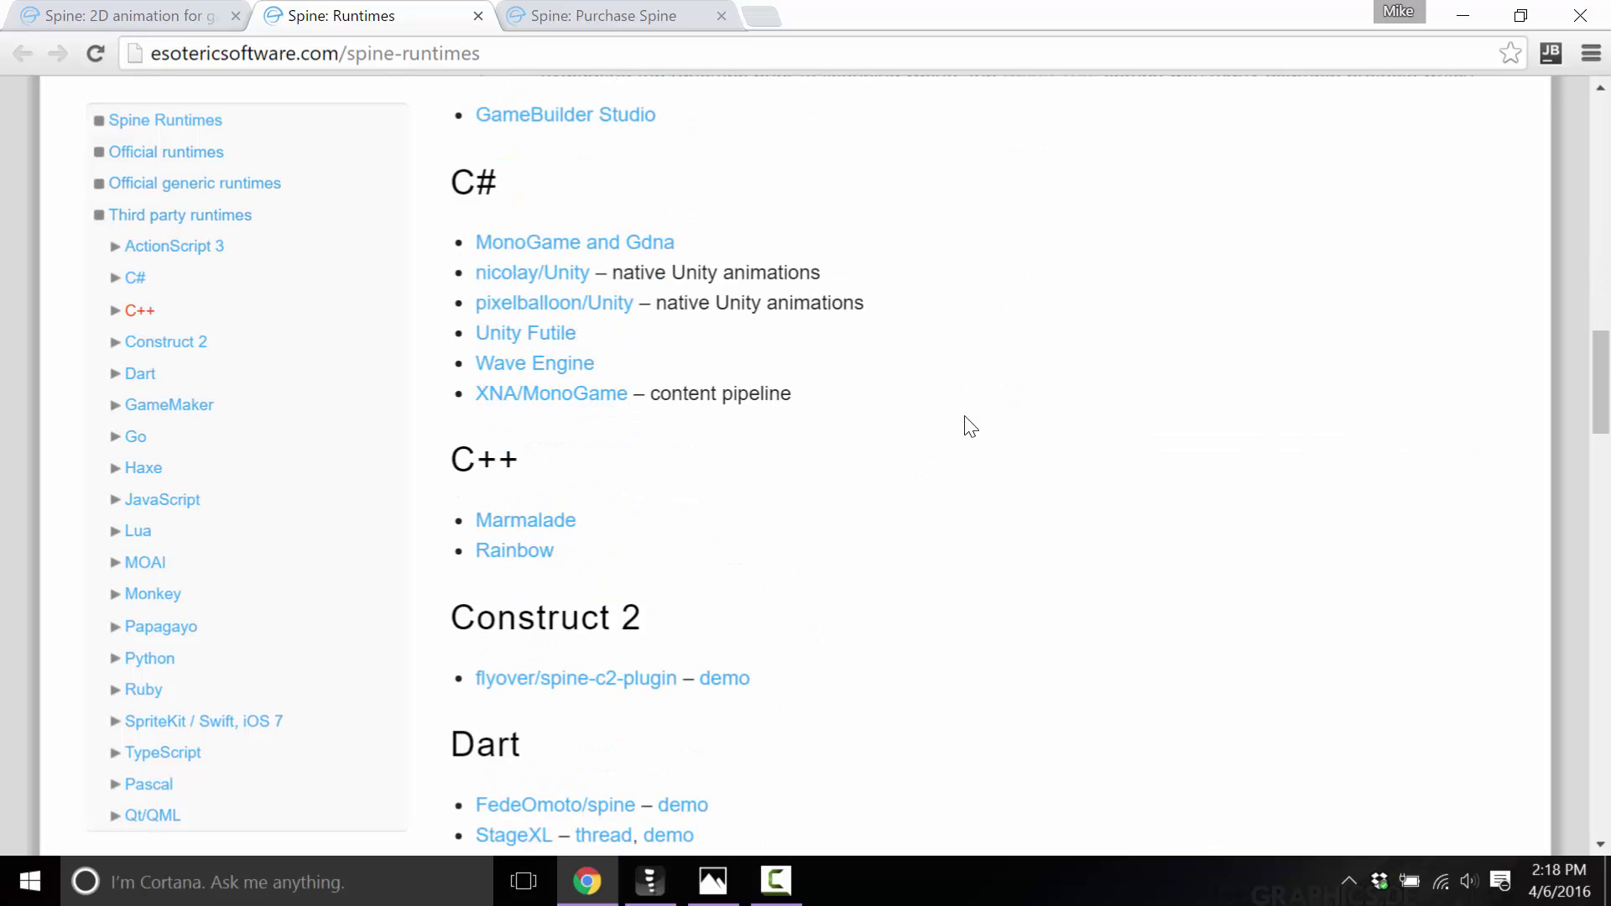
pyautogui.scroll(-6, 967, 429)
pyautogui.scroll(-15, 970, 442)
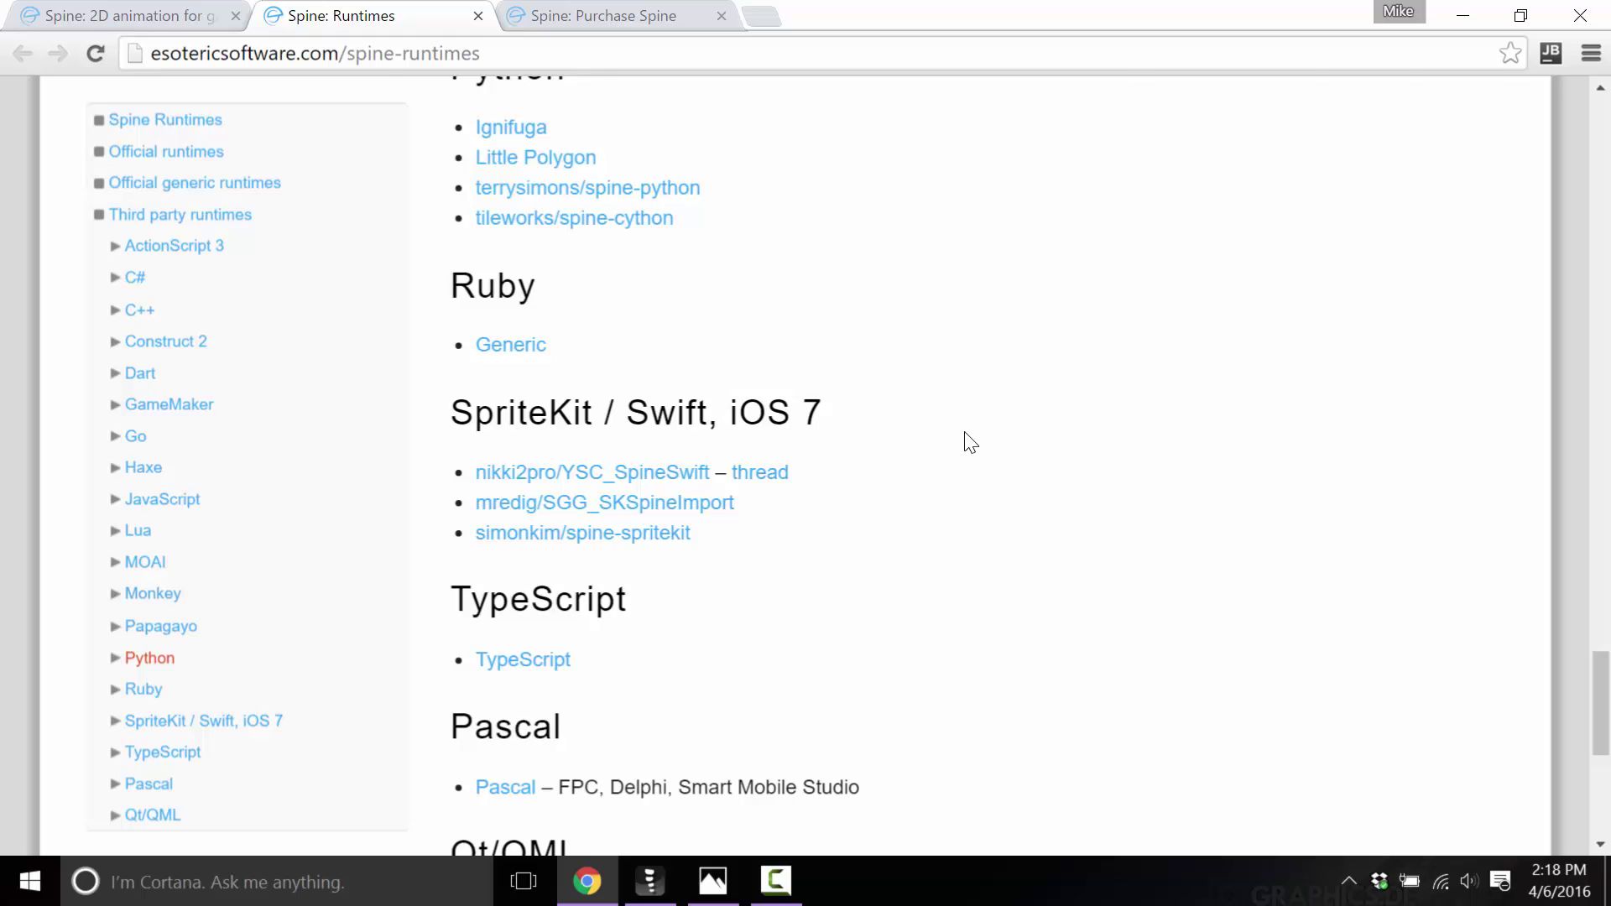
pyautogui.scroll(-3, 965, 428)
pyautogui.scroll(9, 969, 442)
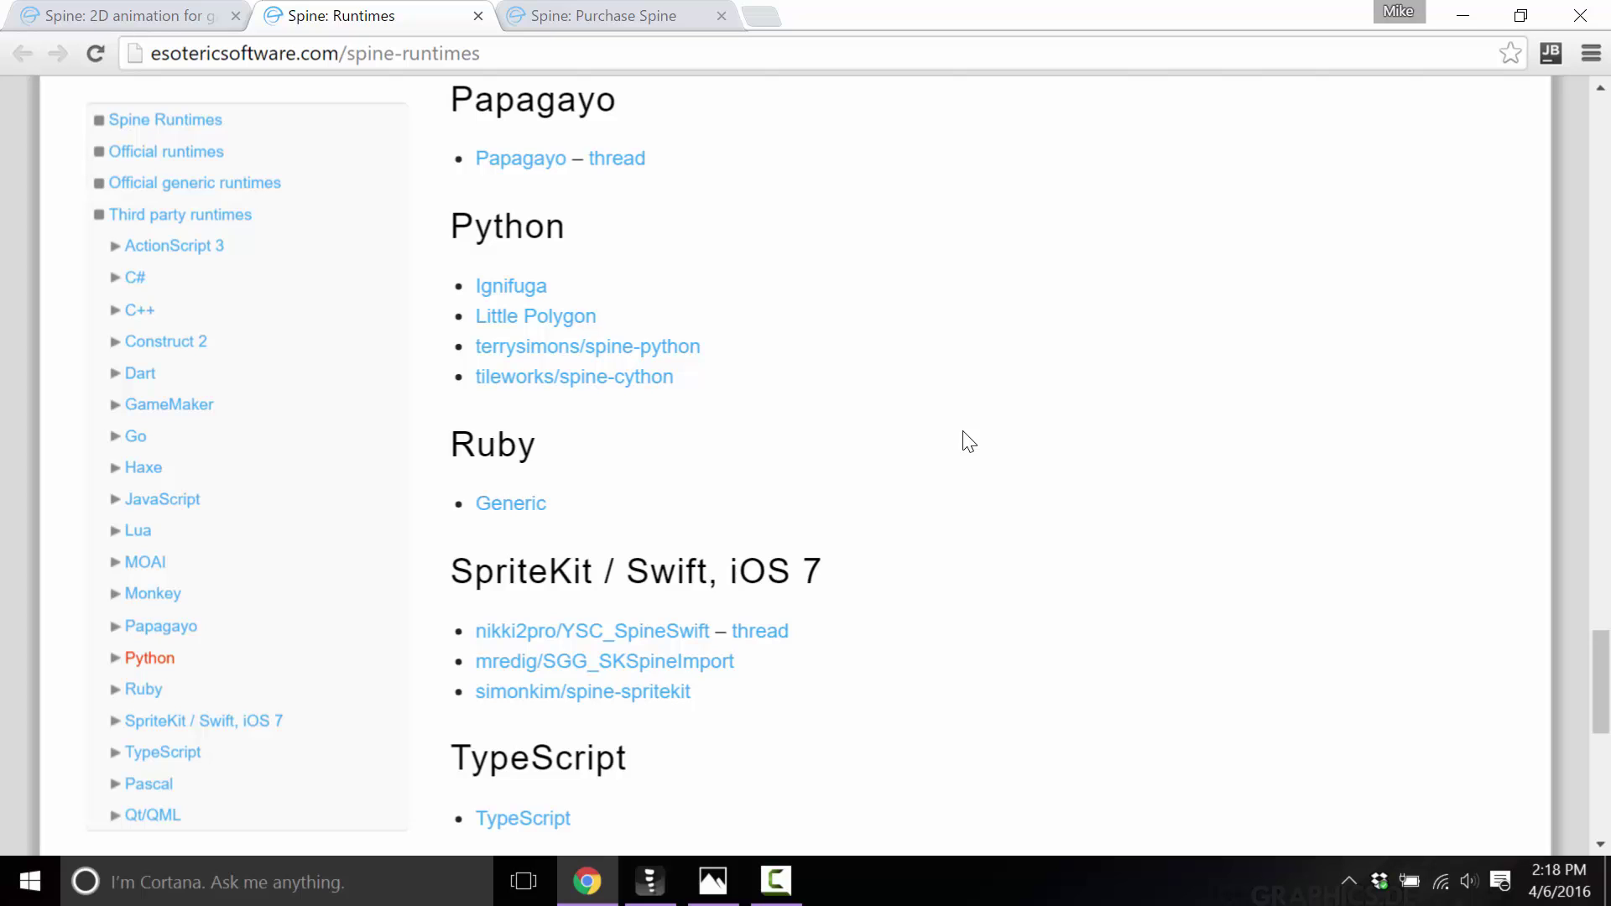
pyautogui.click(631, 894)
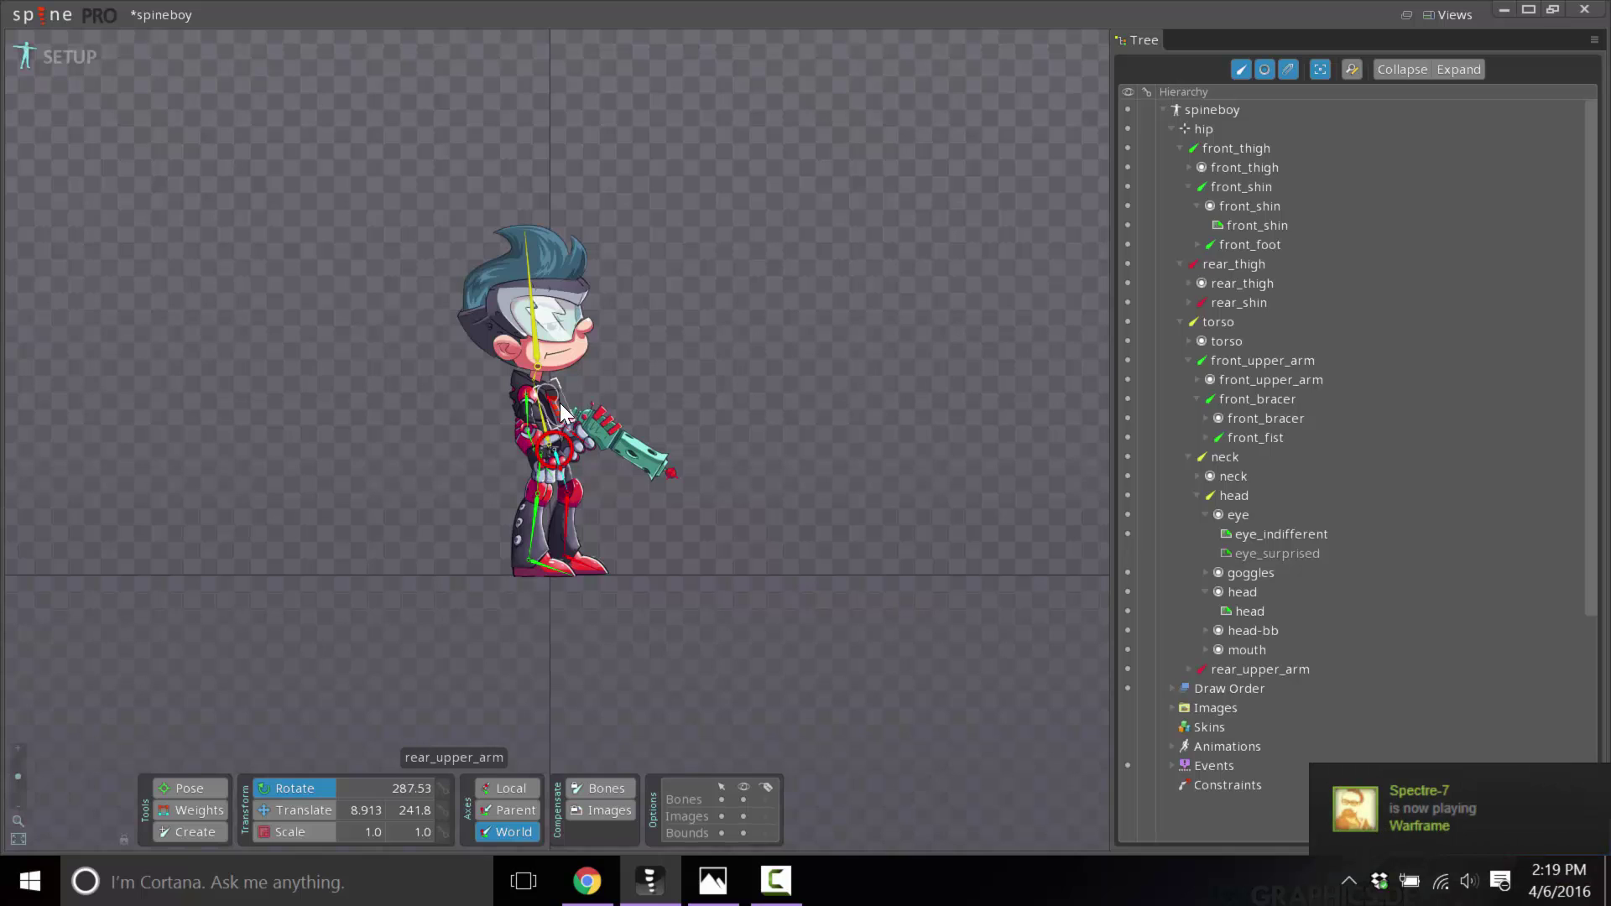
pyautogui.click(561, 403)
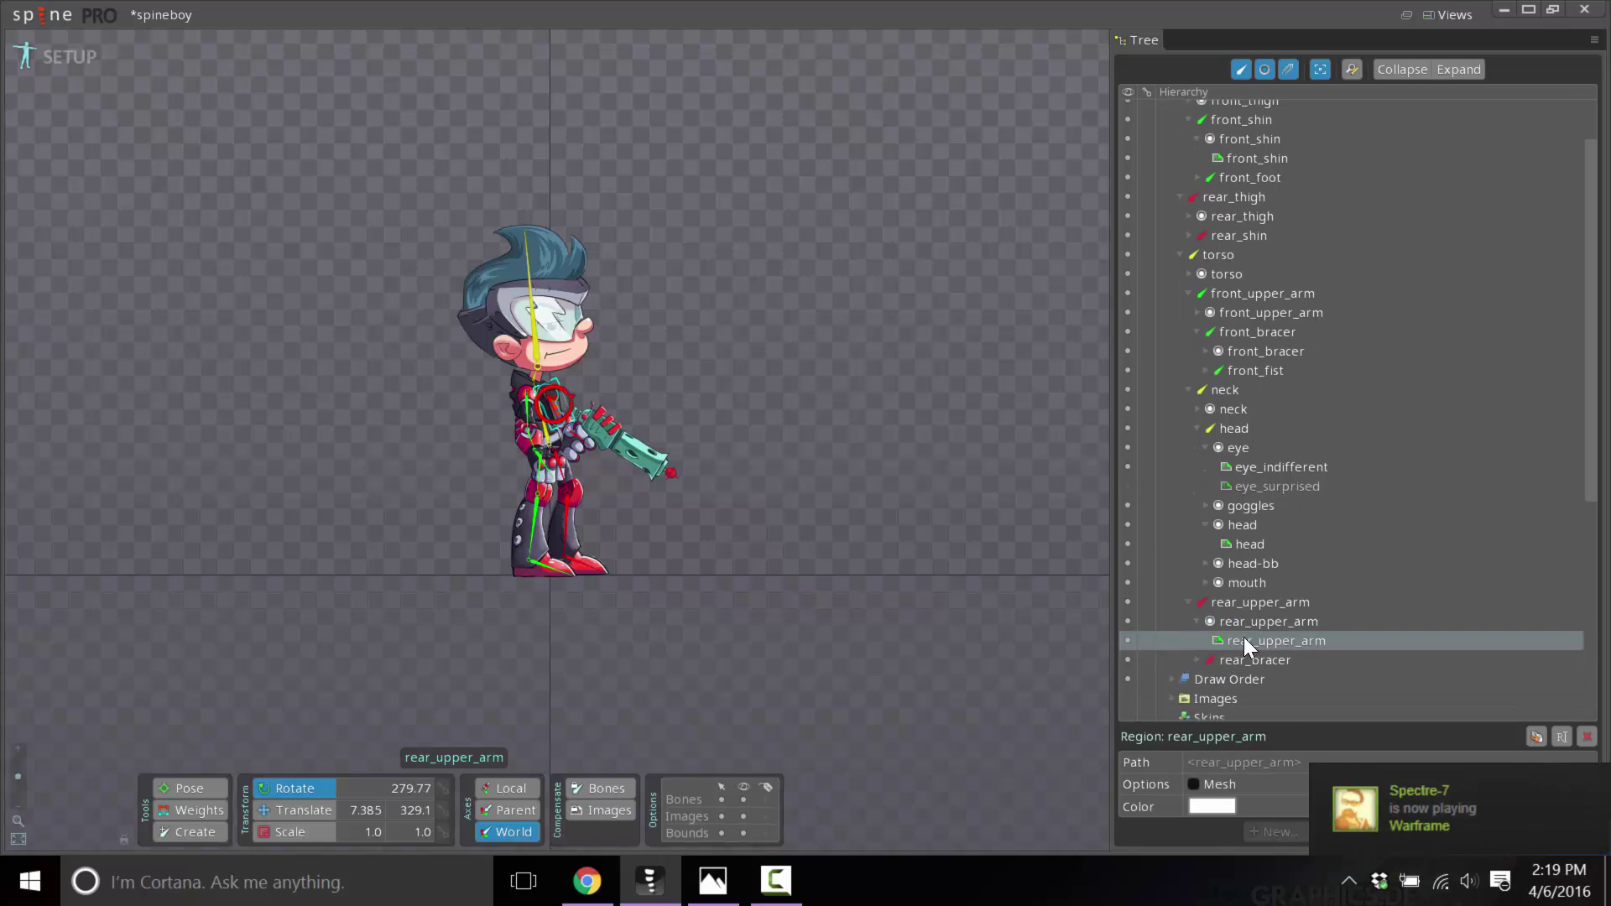
pyautogui.moveTo(1210, 625)
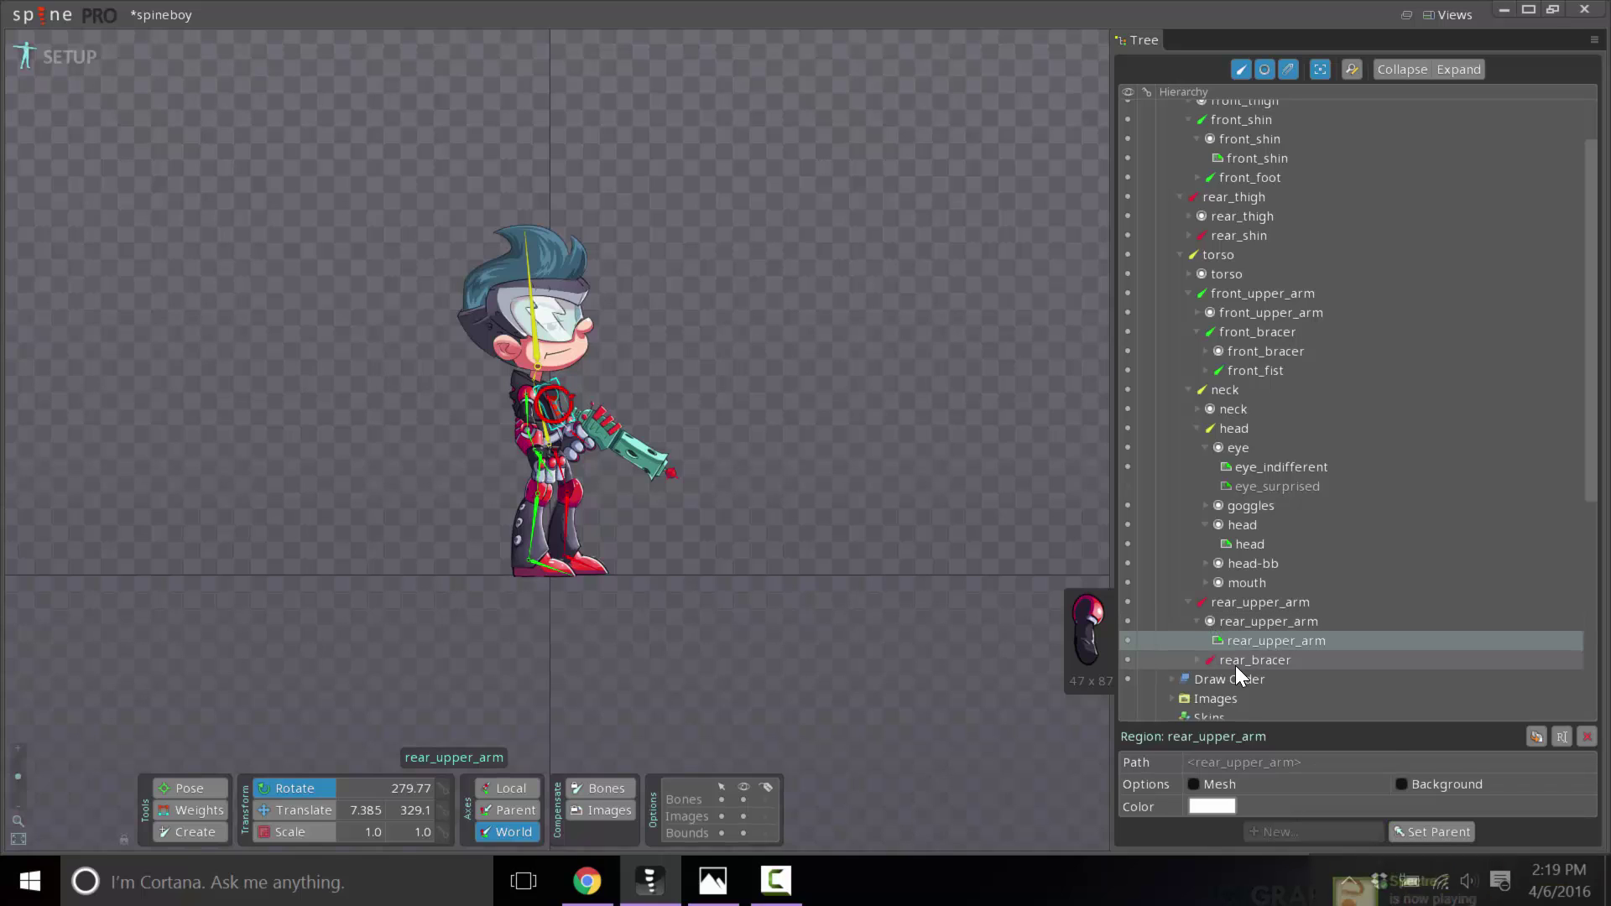
pyautogui.click(1195, 656)
pyautogui.click(1218, 674)
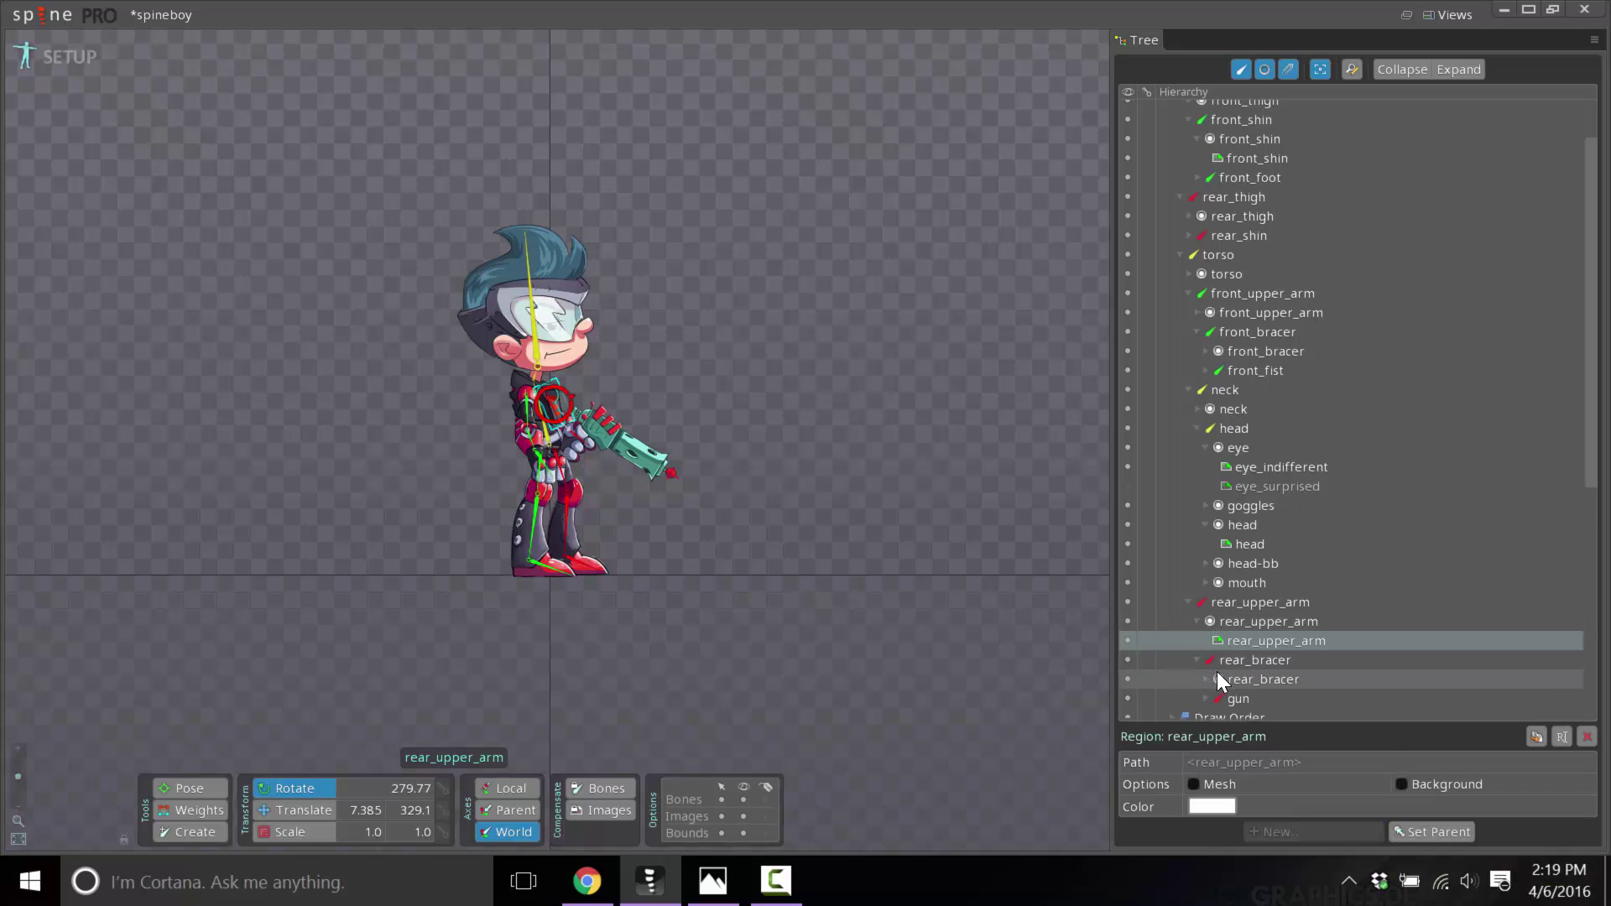
pyautogui.moveTo(1210, 676)
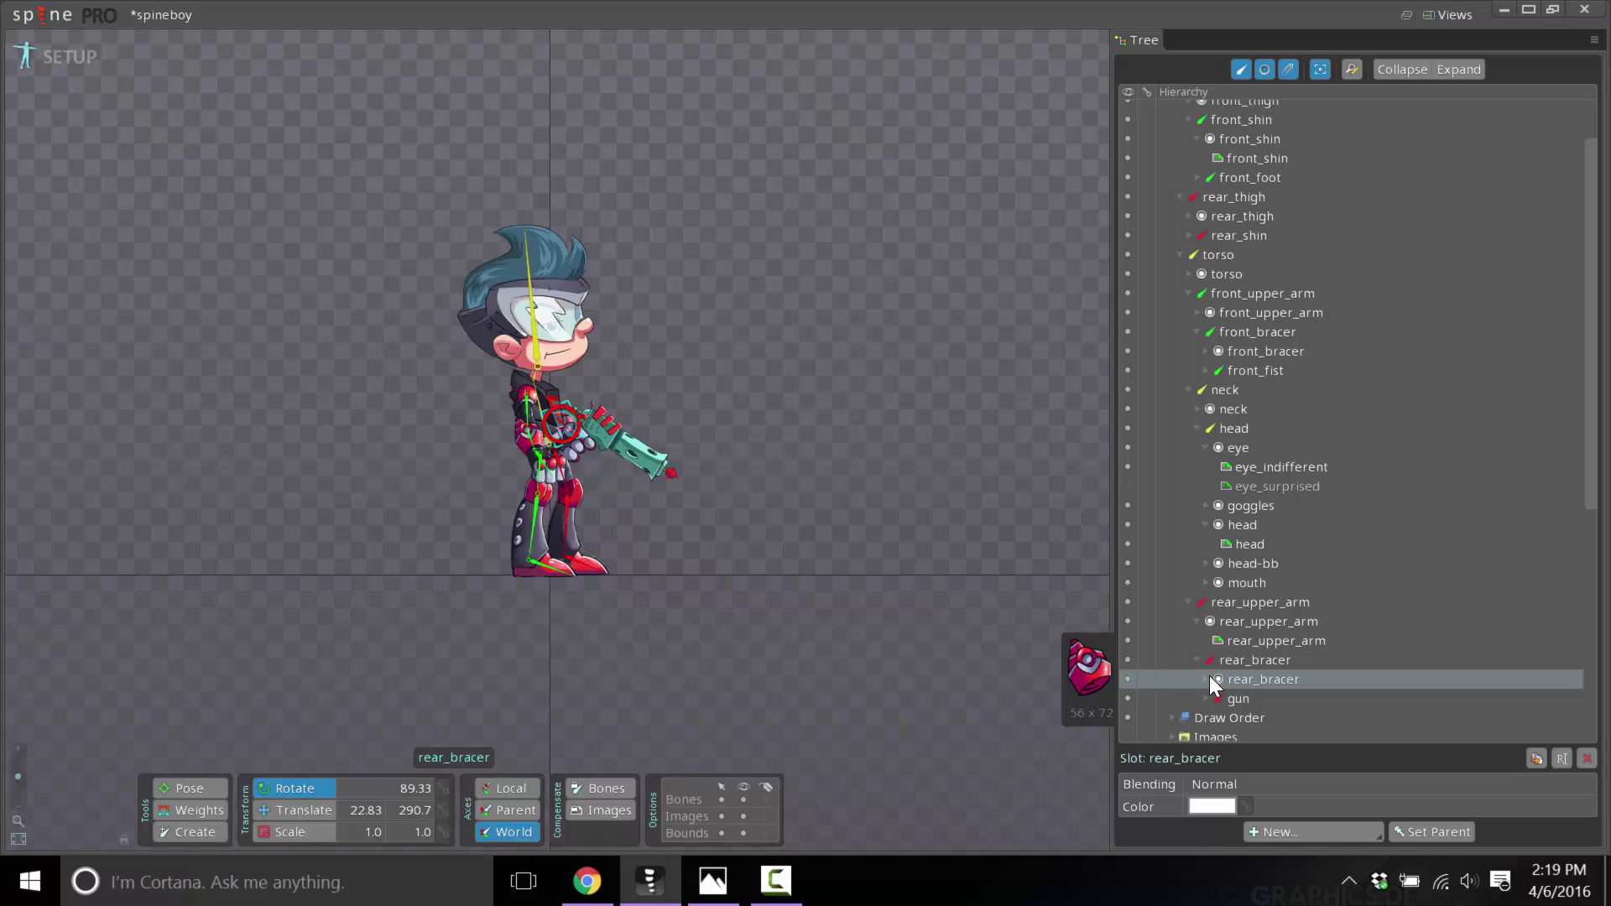
pyautogui.scroll(2, 1423, 253)
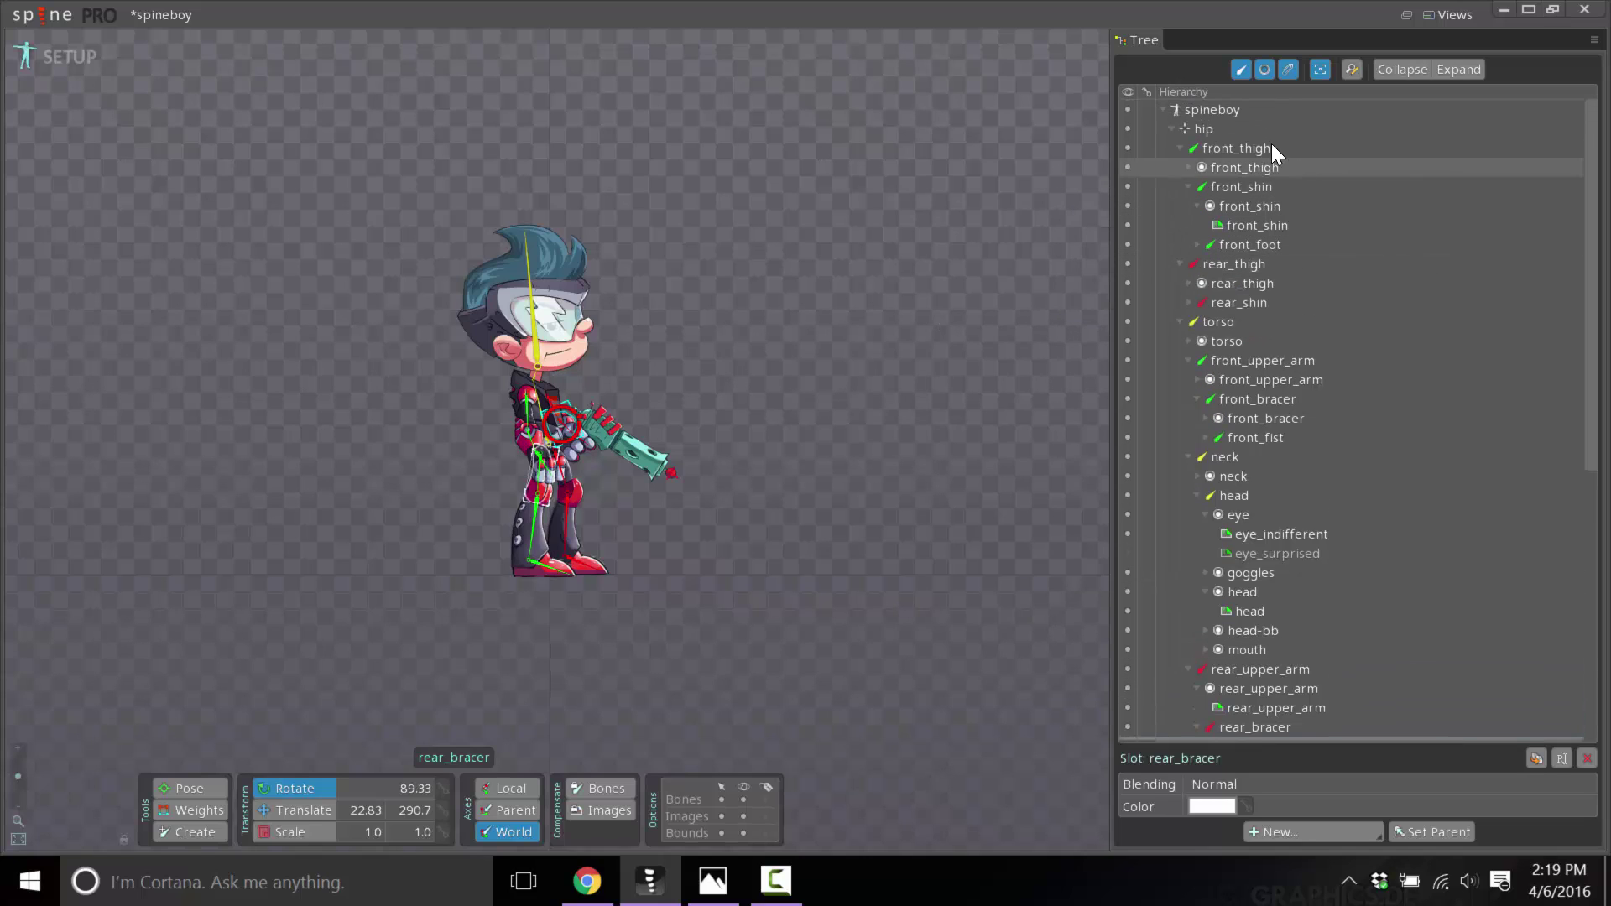
pyautogui.click(1201, 147)
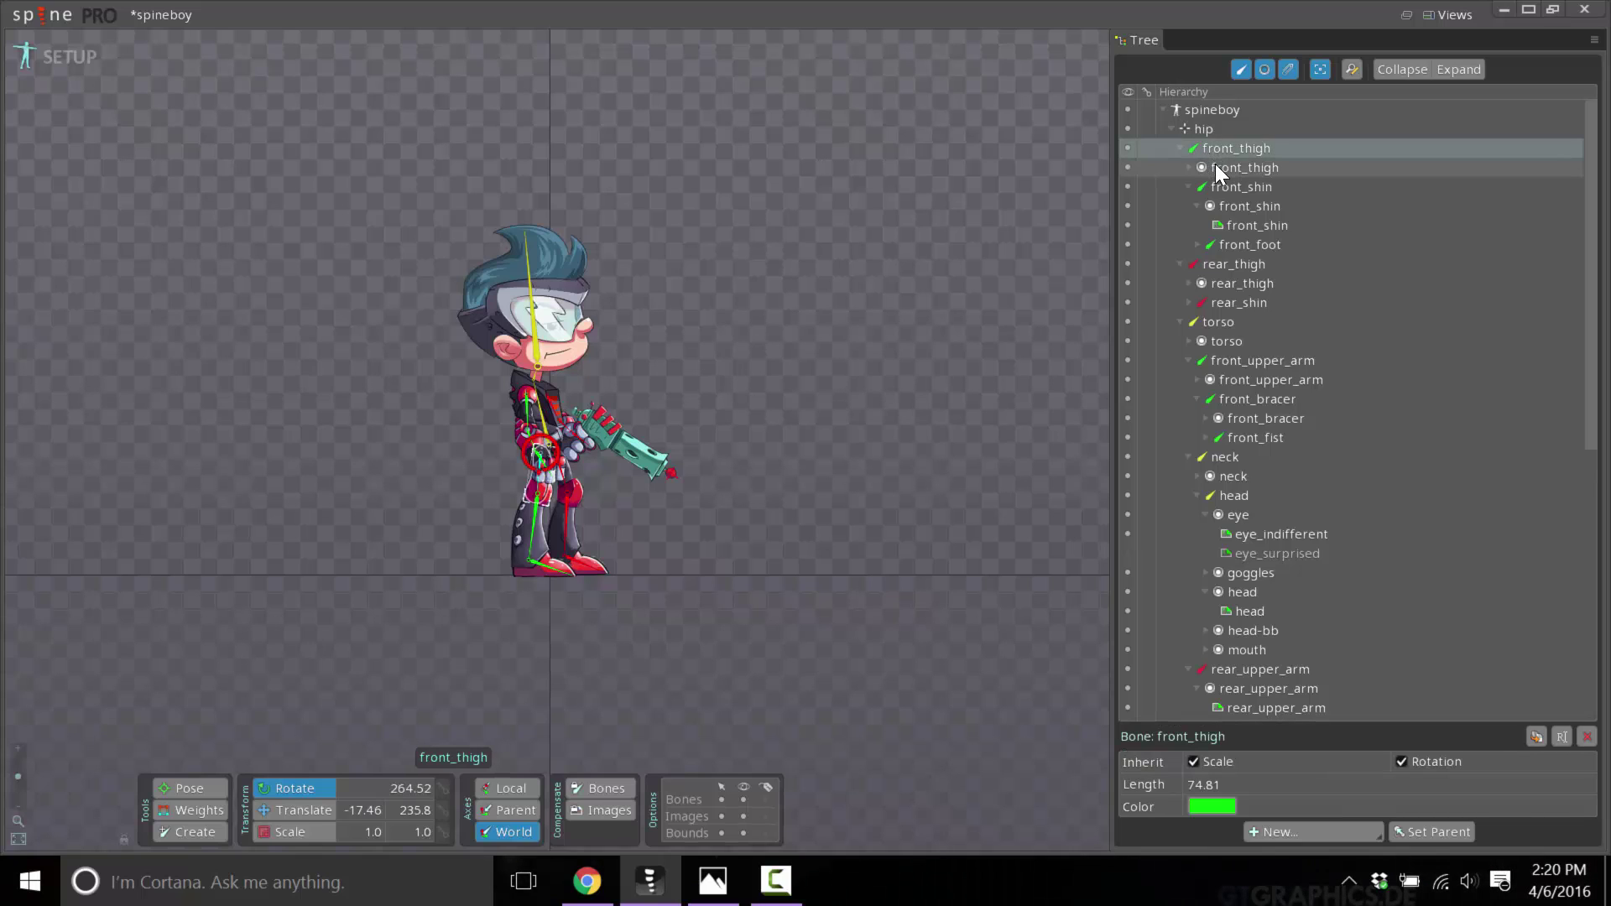
pyautogui.click(1216, 163)
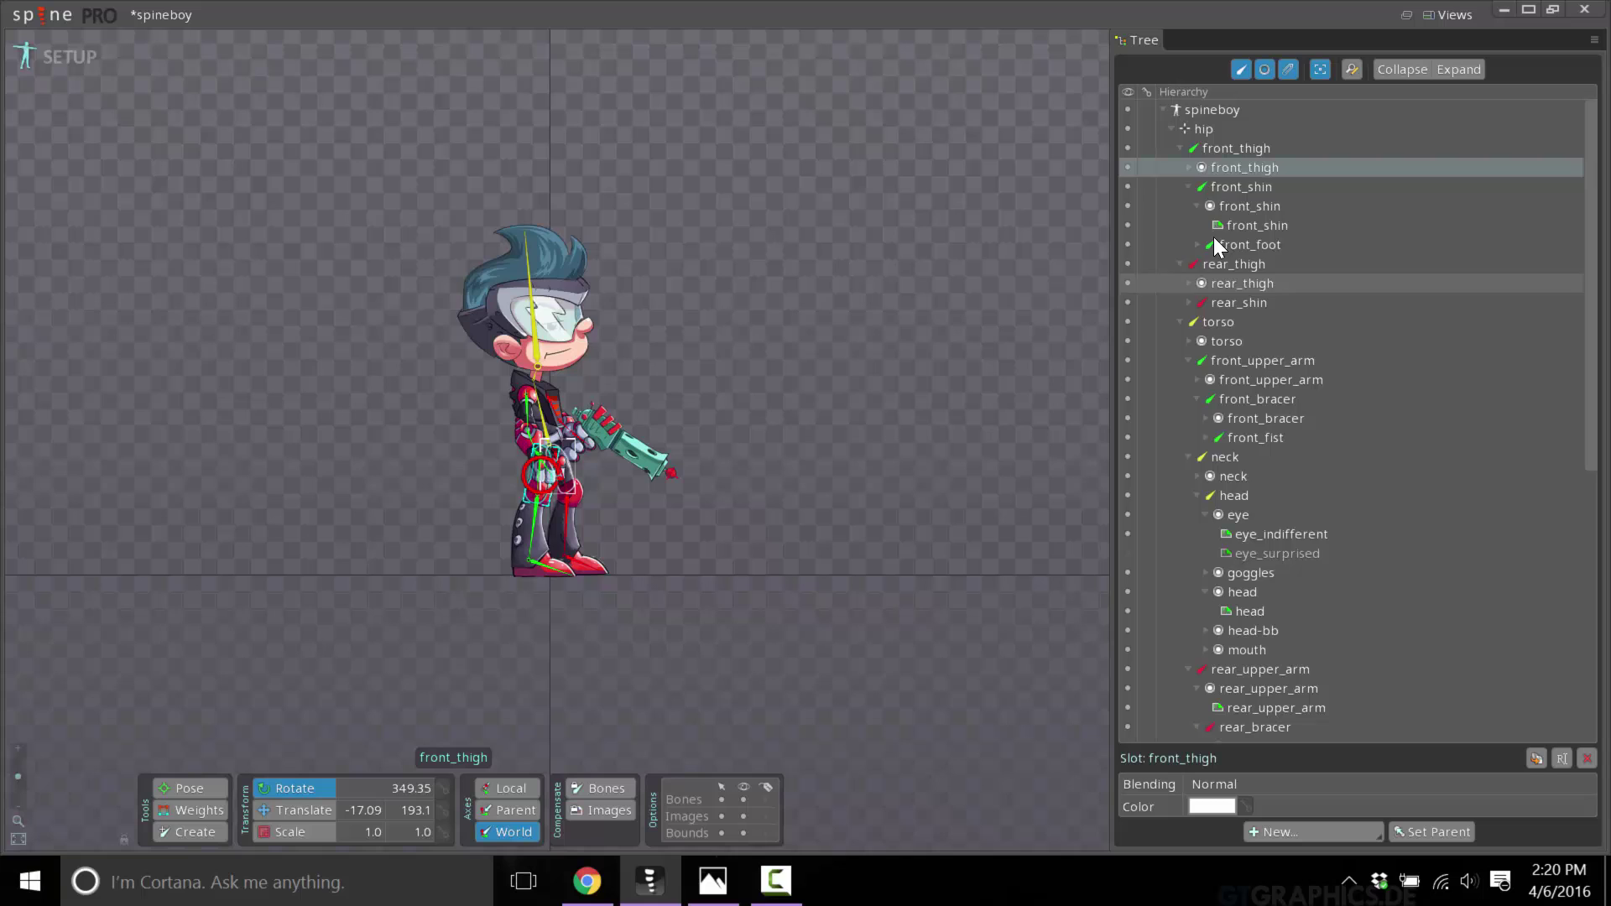
# Step: Switch to Animate mode, play the run animation, stop at frame 22, and browse the timeline rows
pyautogui.click(64, 65)
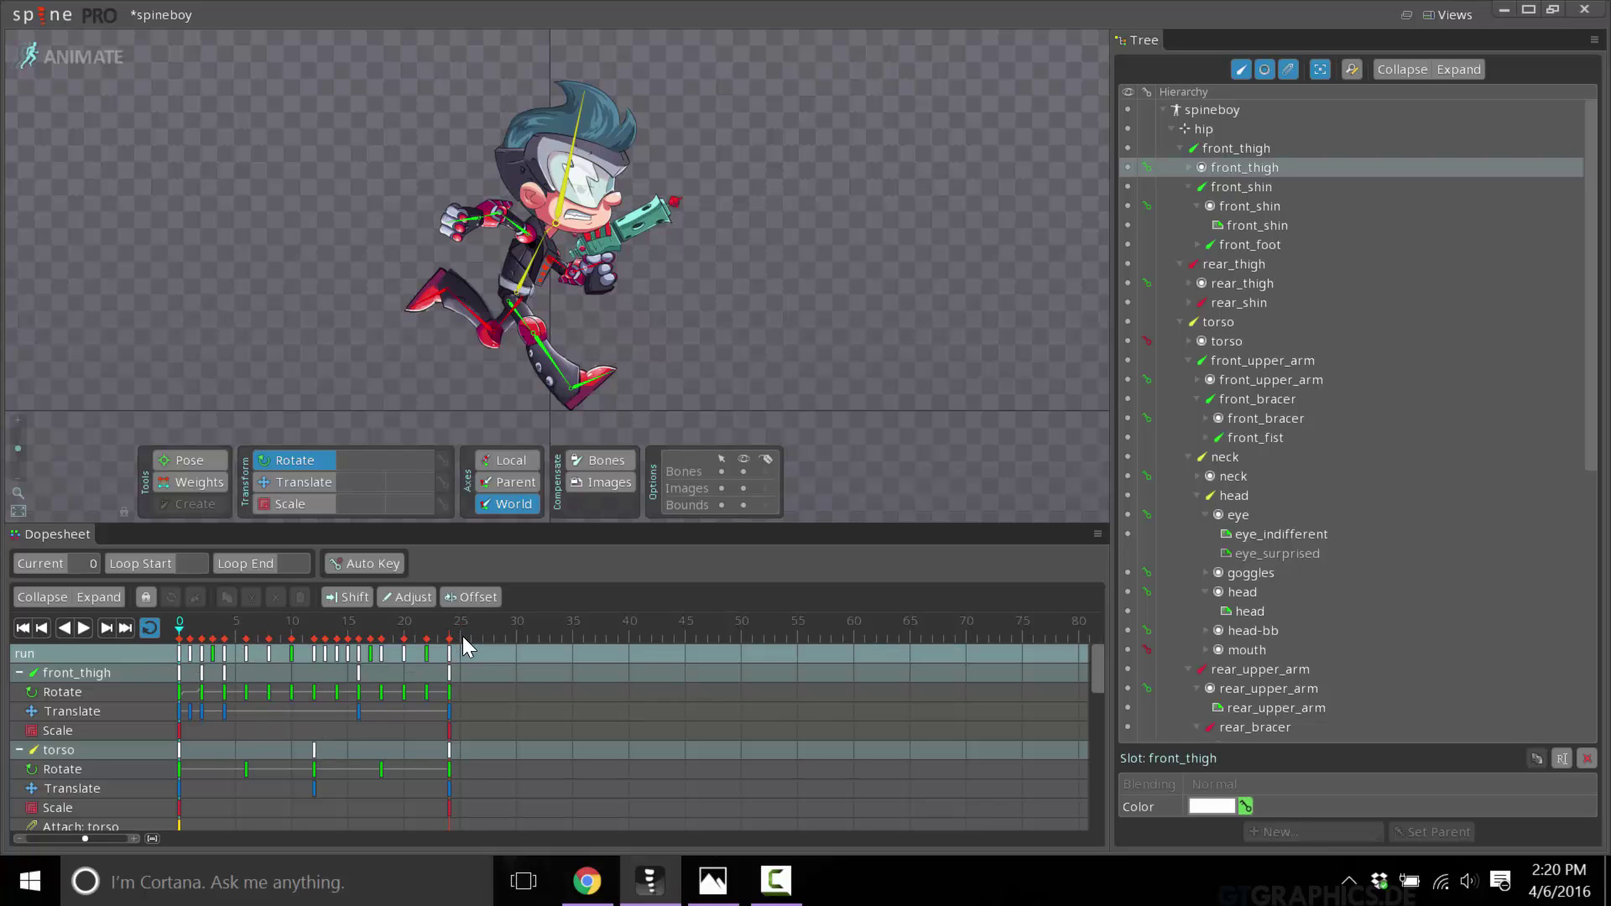
pyautogui.click(84, 627)
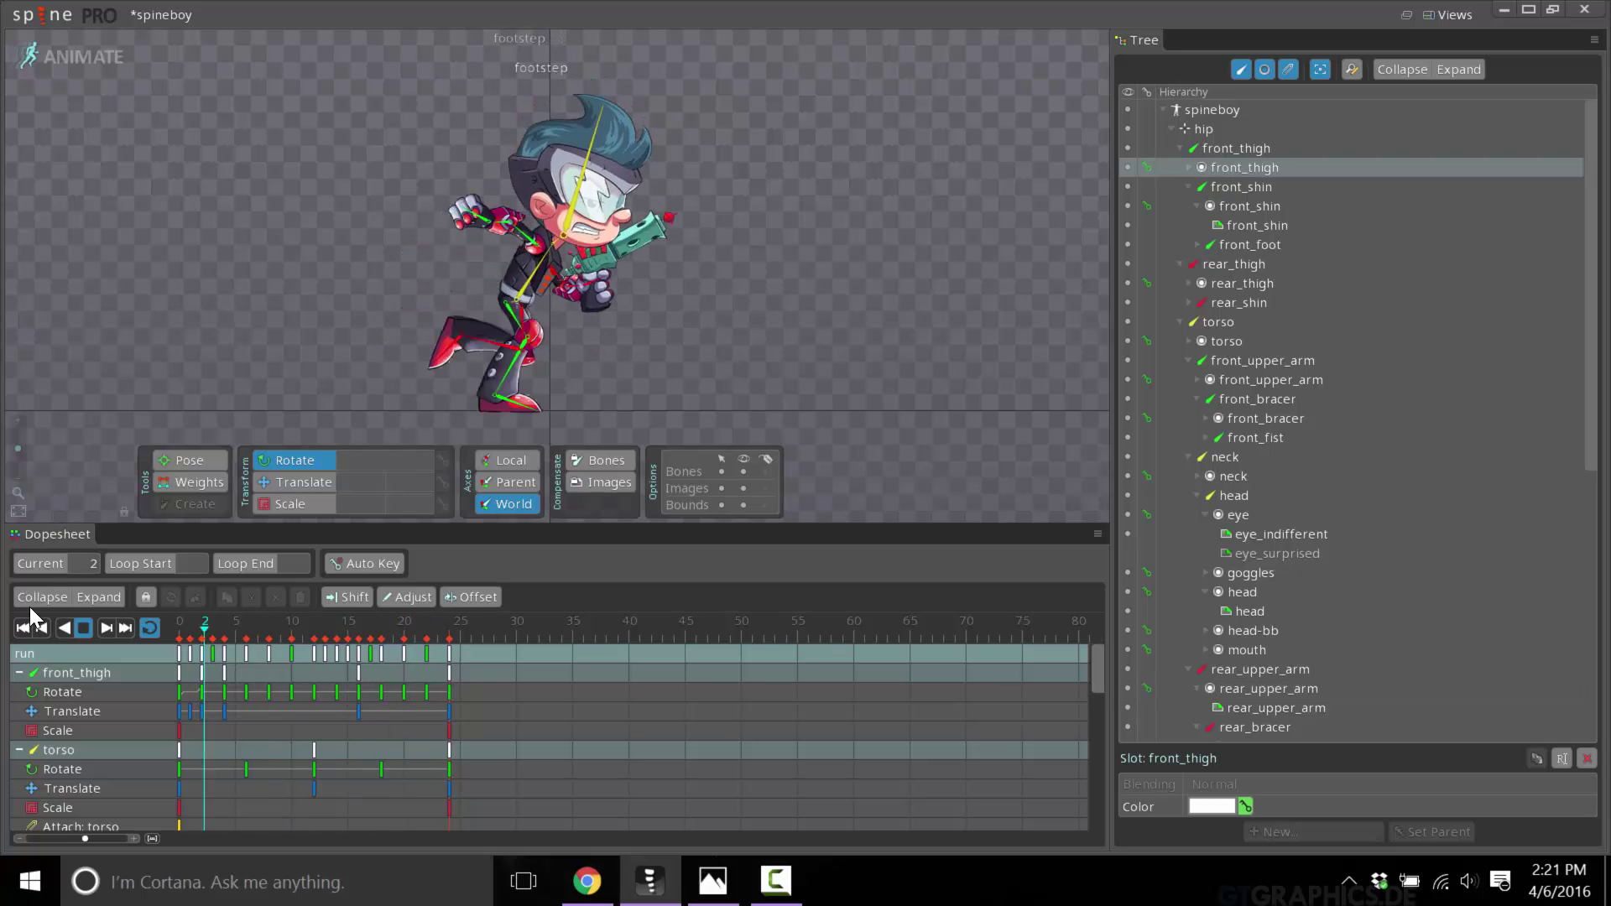
pyautogui.click(83, 628)
pyautogui.scroll(-1, 204, 723)
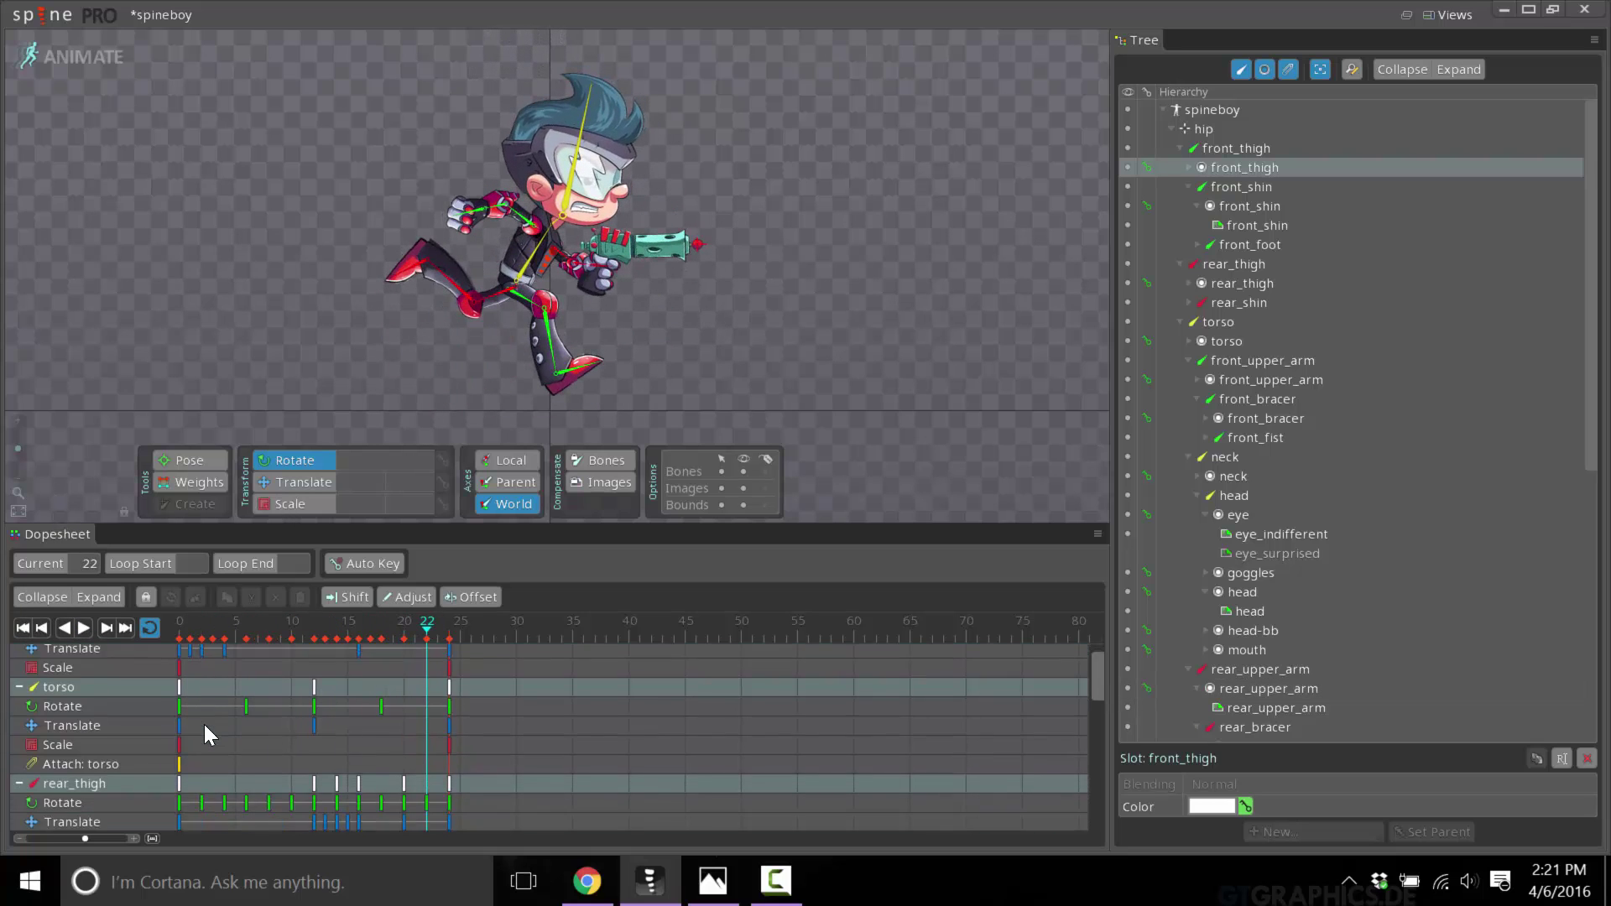
pyautogui.scroll(-6, 204, 723)
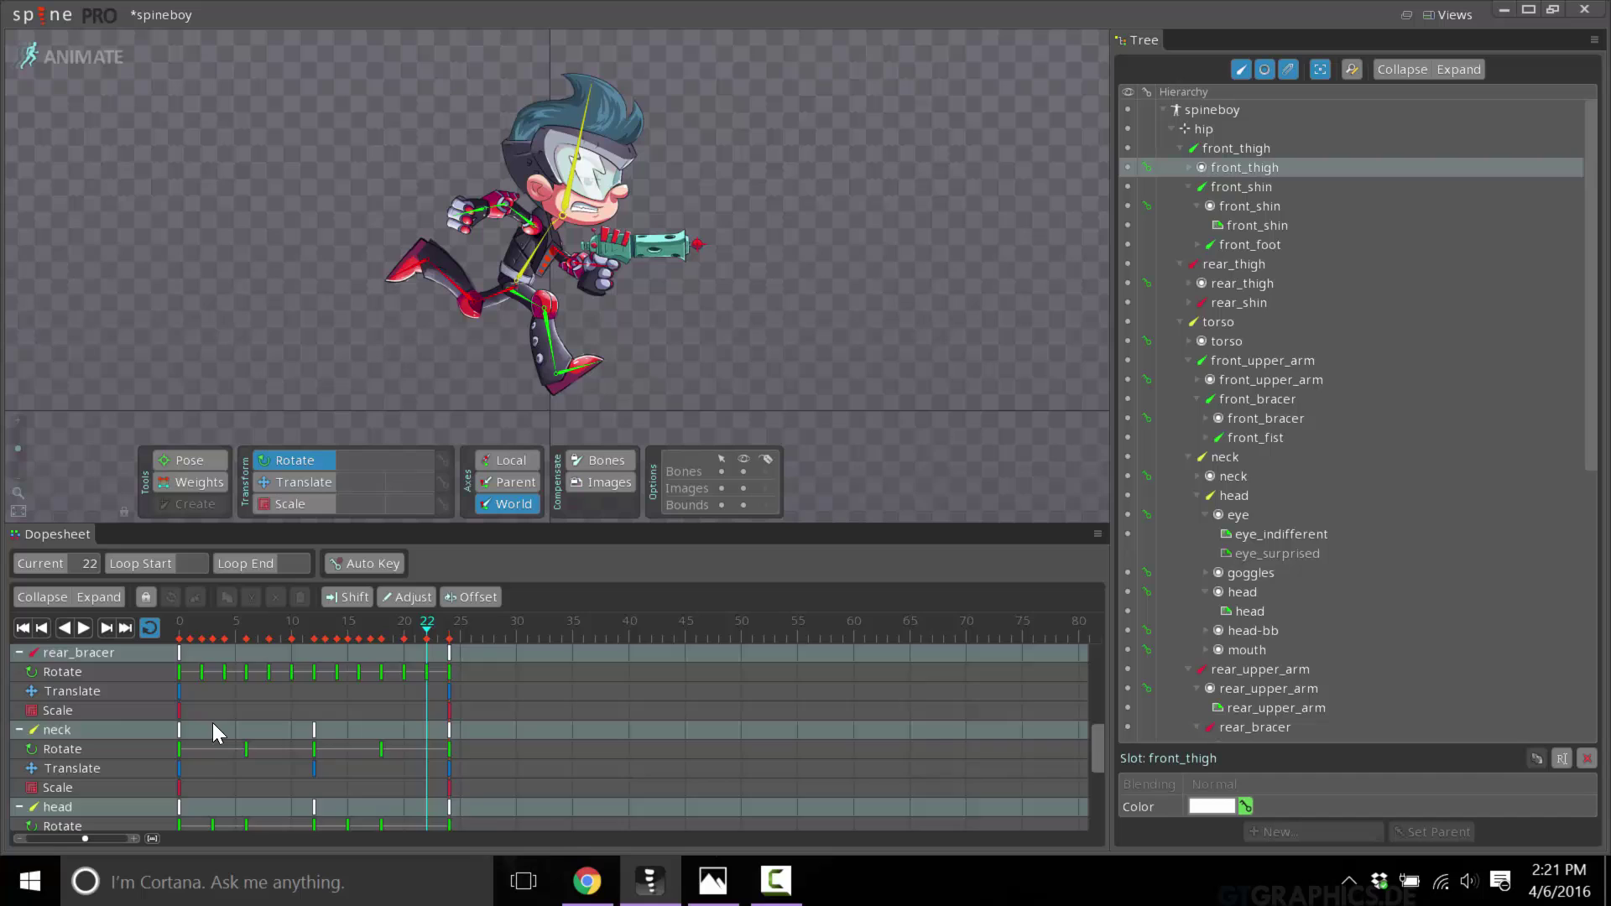
pyautogui.scroll(-5, 213, 723)
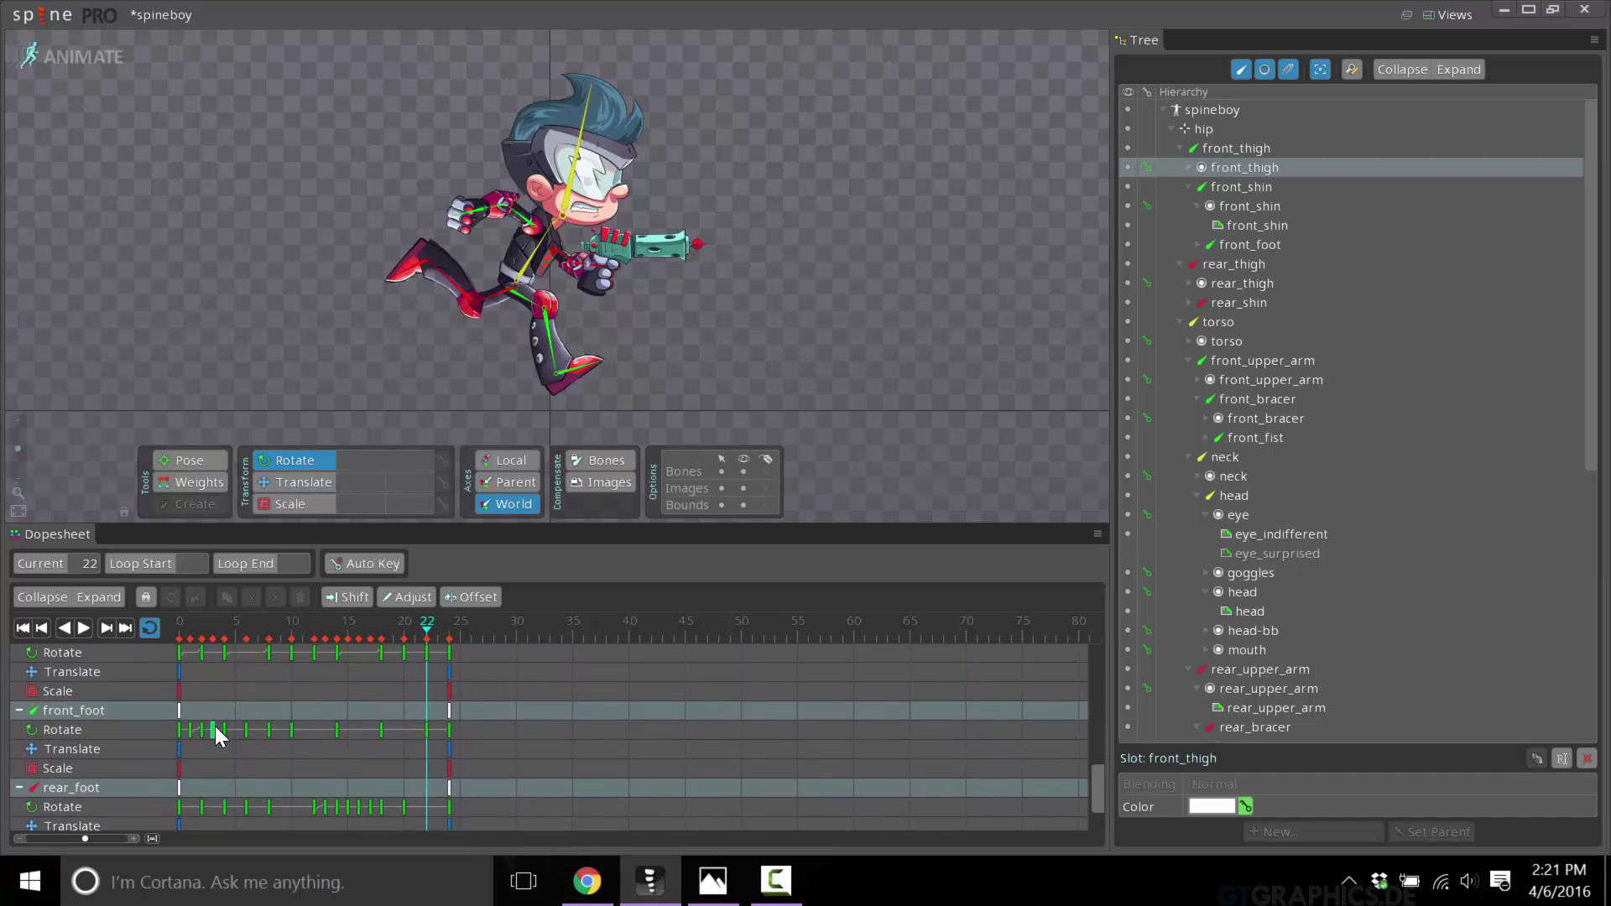
pyautogui.scroll(5, 215, 727)
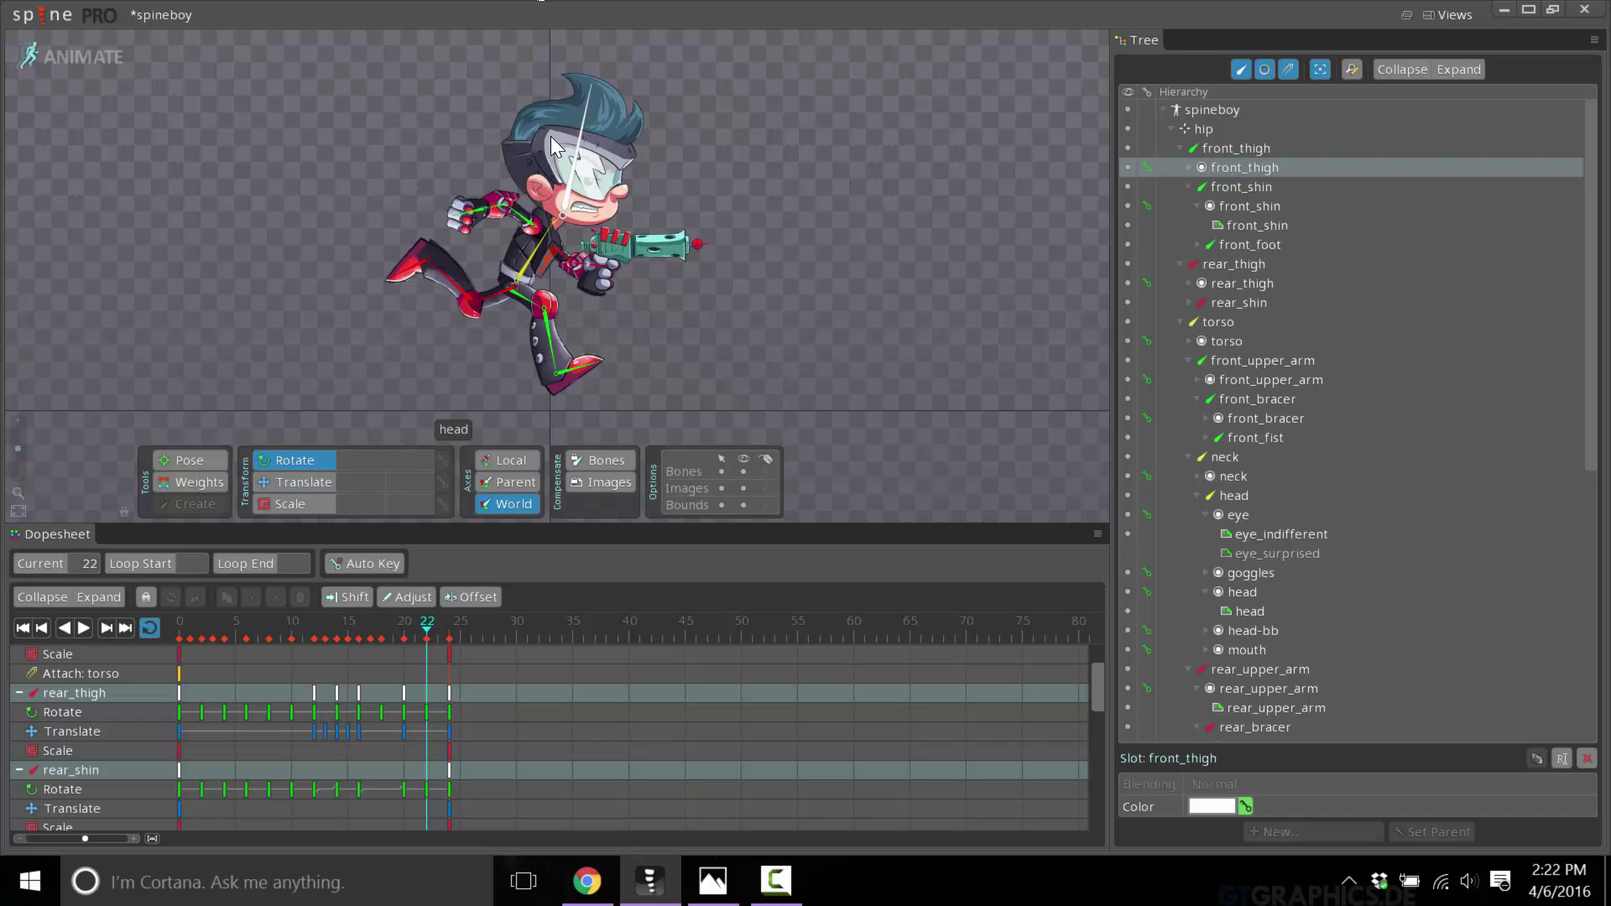
pyautogui.click(32, 22)
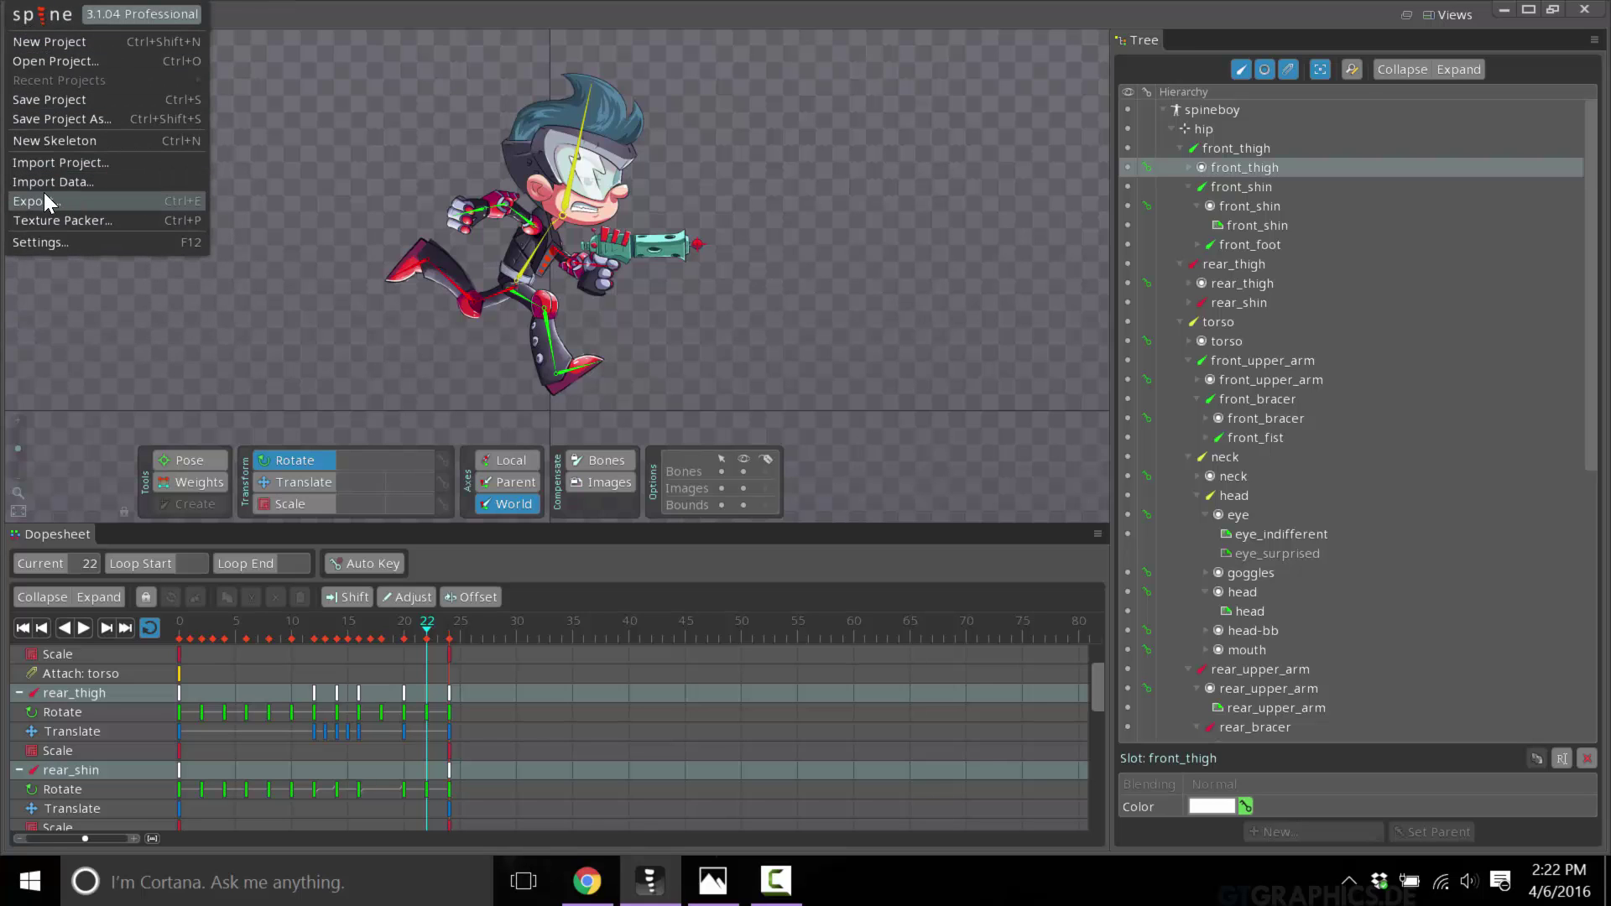
pyautogui.click(43, 201)
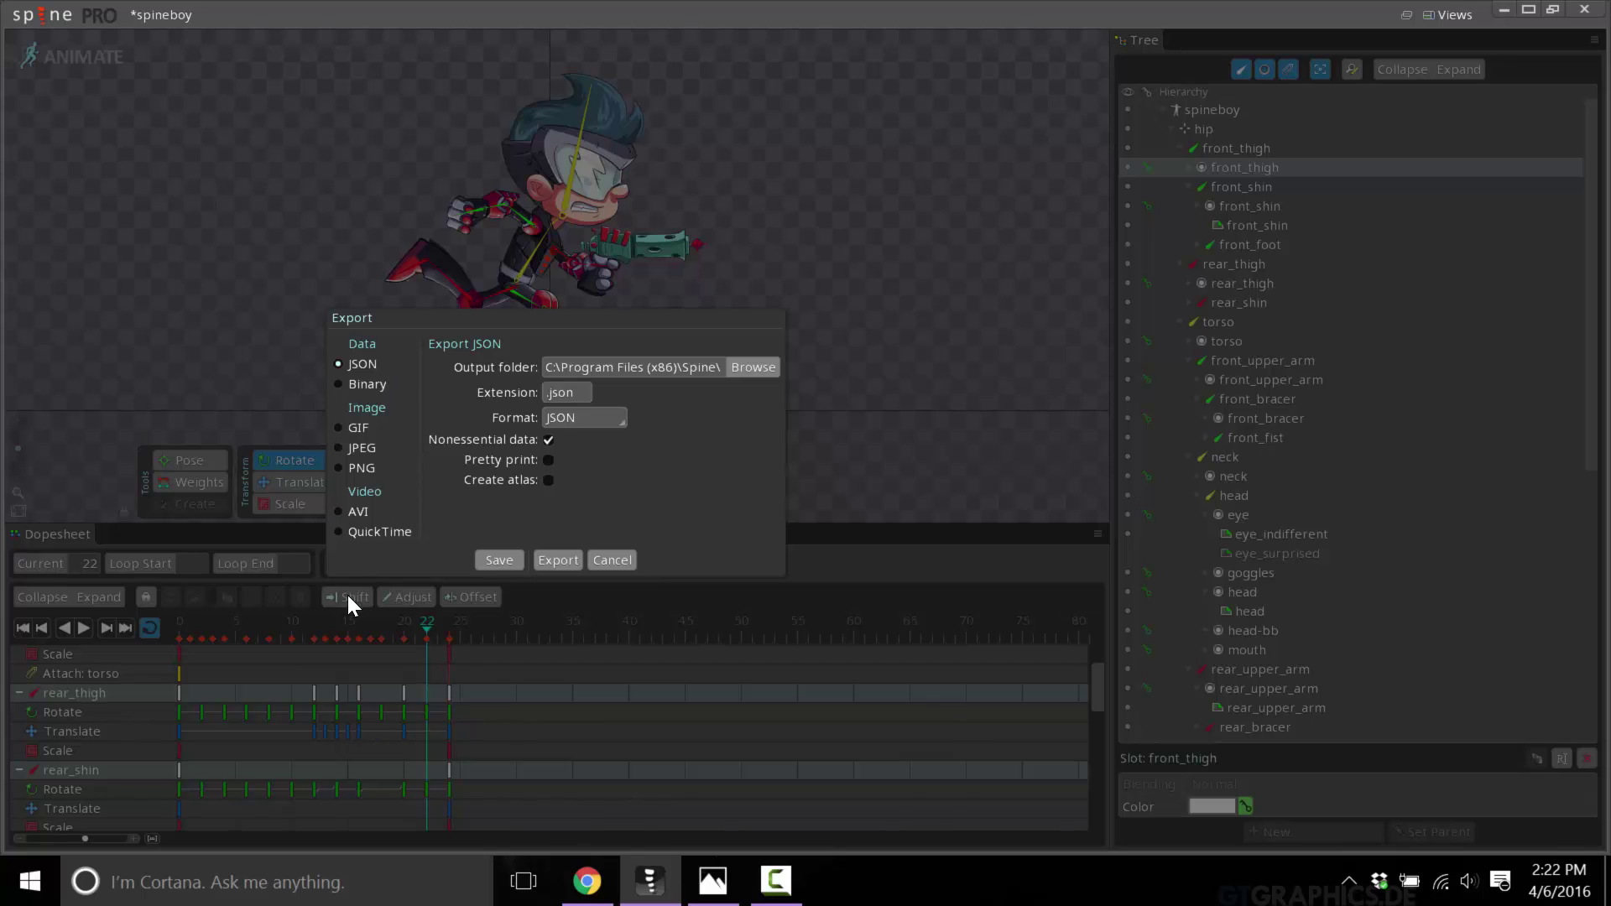
pyautogui.click(339, 512)
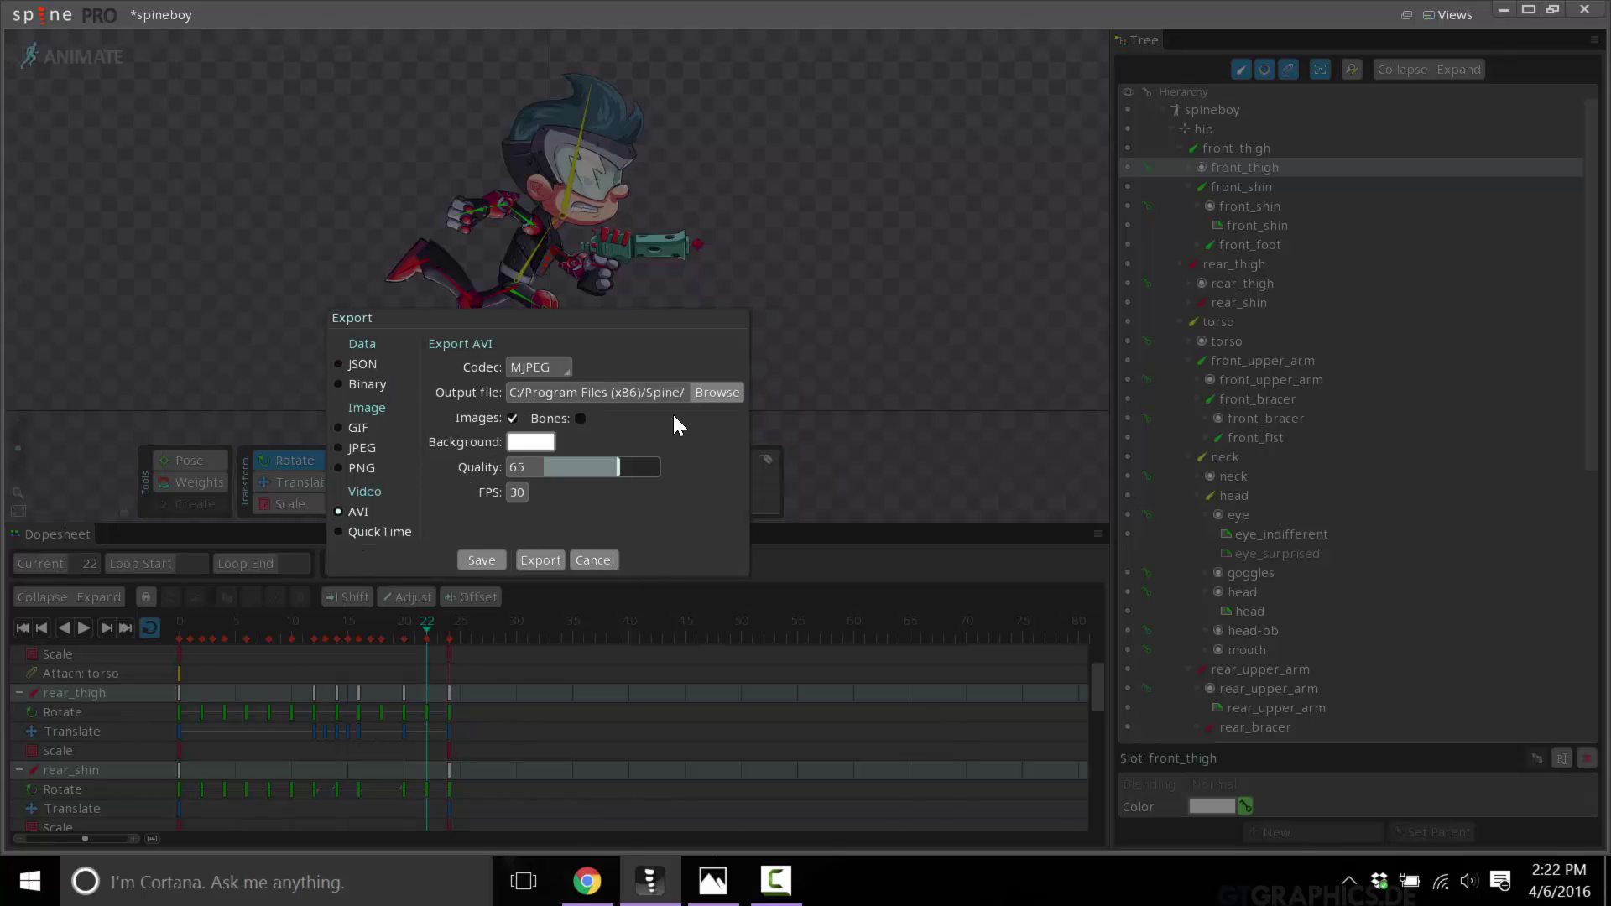
pyautogui.click(590, 560)
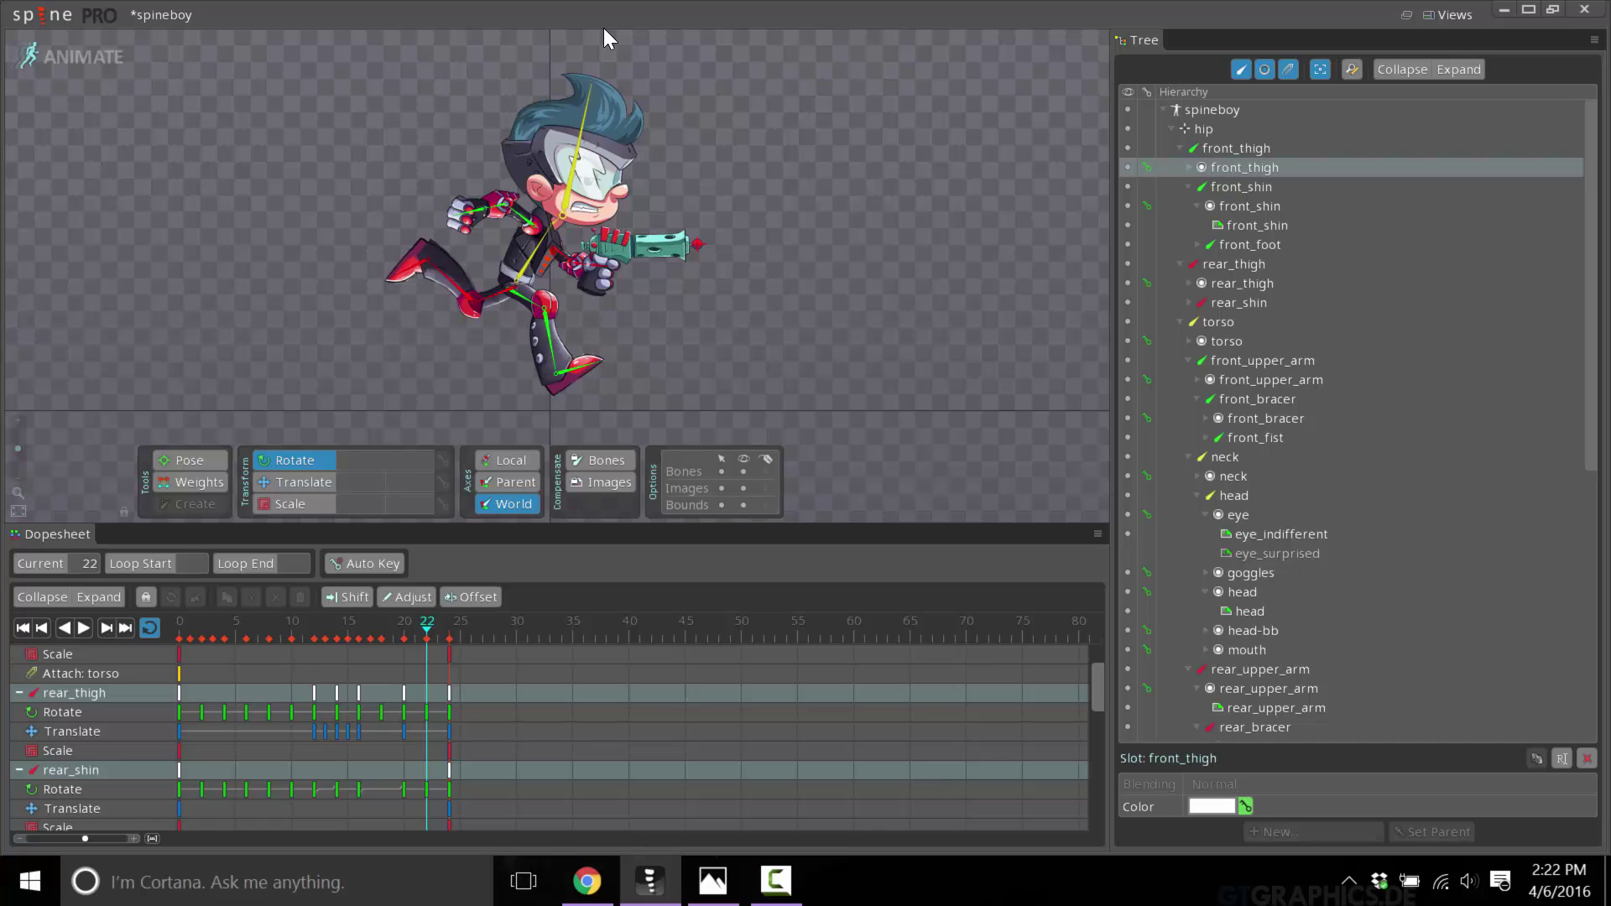
# Step: Toggle Setup and back to Animate, select the rear_thigh rotate key, and scrub to frame 13
pyautogui.click(72, 57)
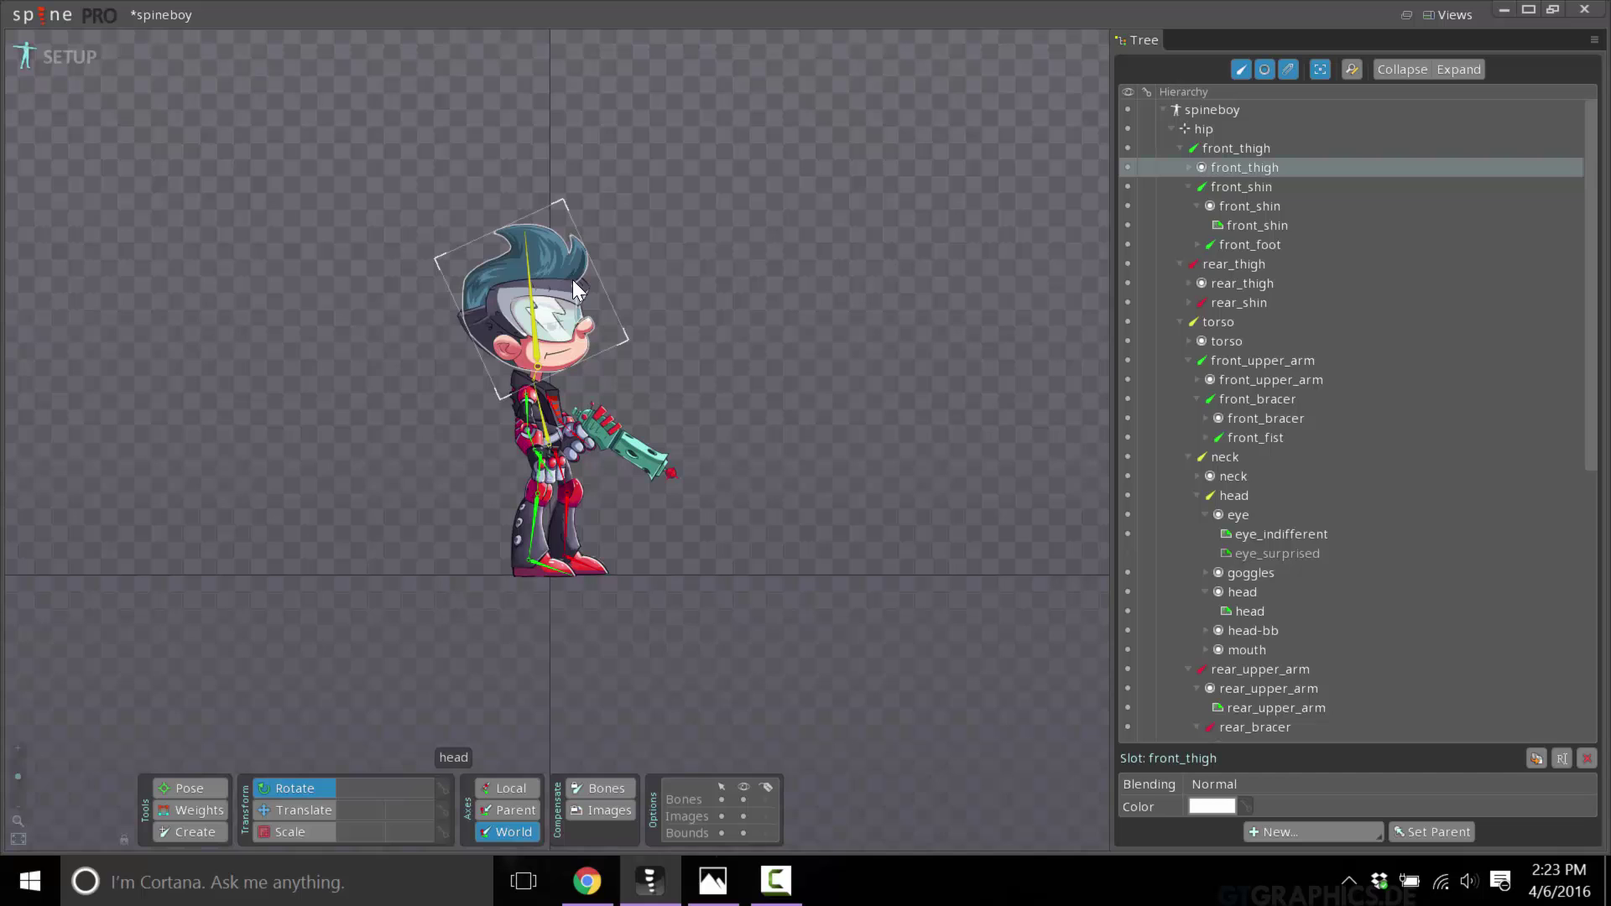
pyautogui.click(84, 56)
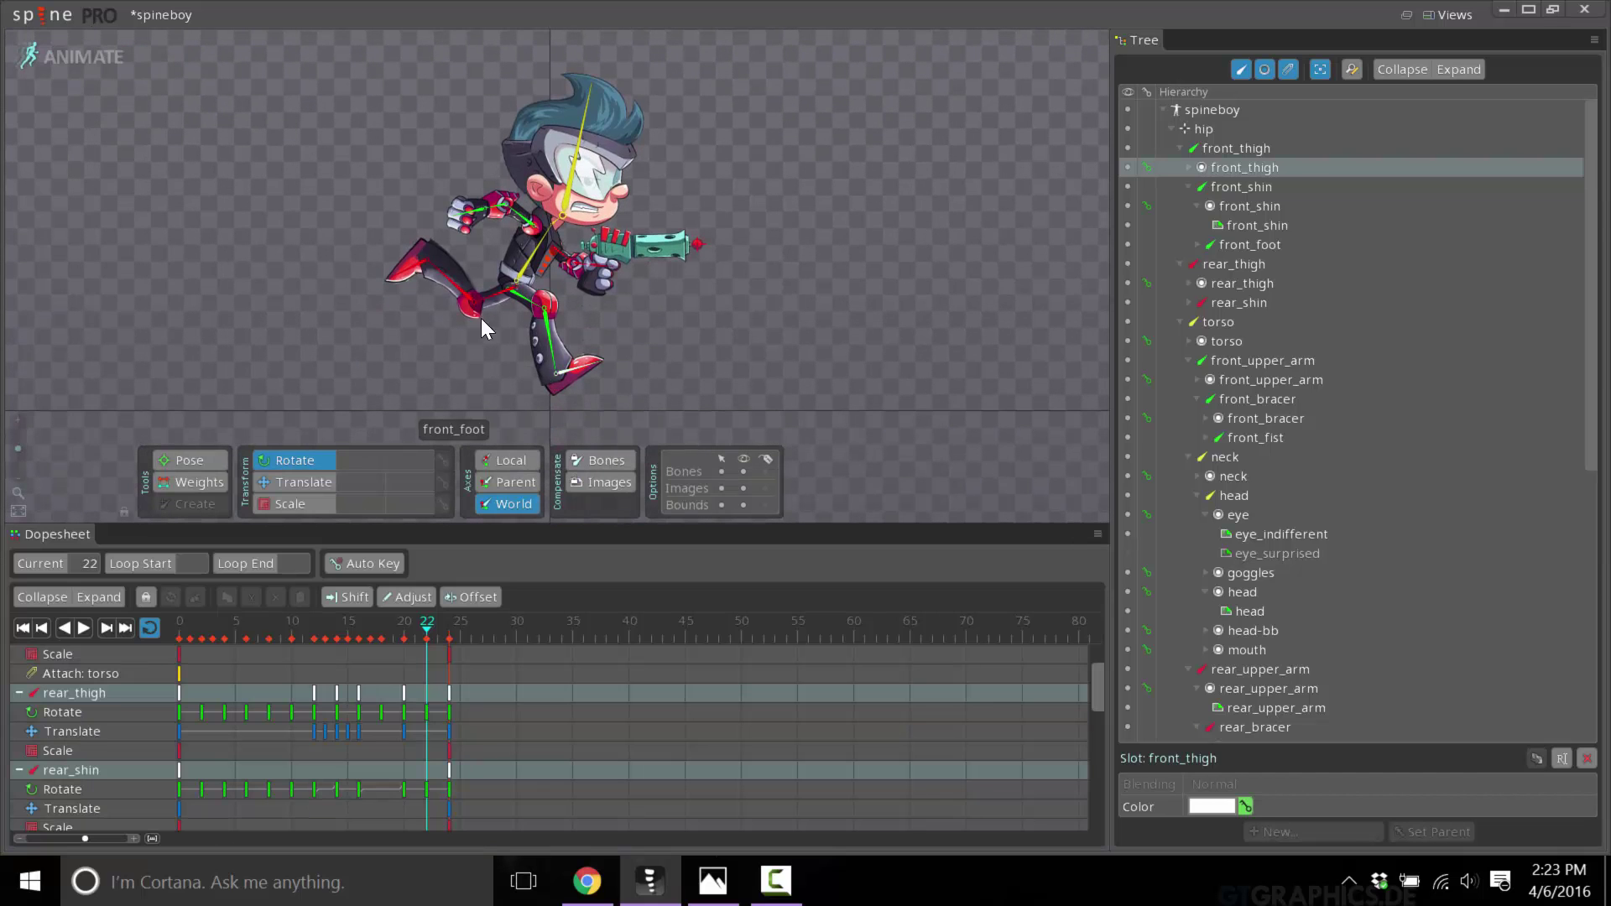
pyautogui.click(223, 712)
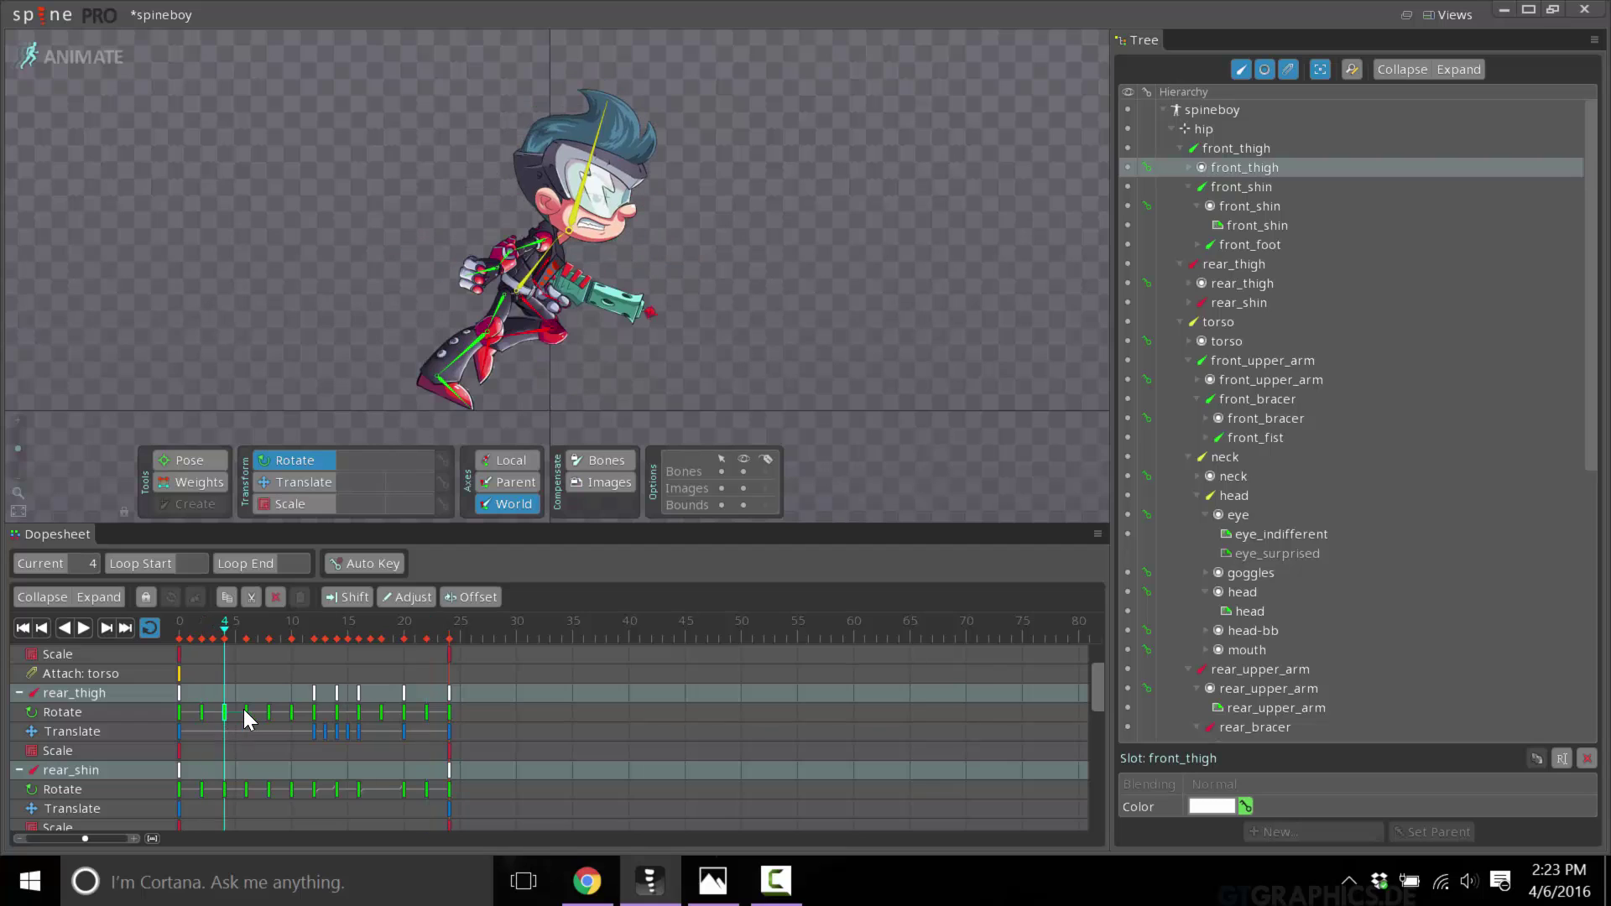
pyautogui.moveTo(248, 708); pyautogui.dragTo(327, 713)
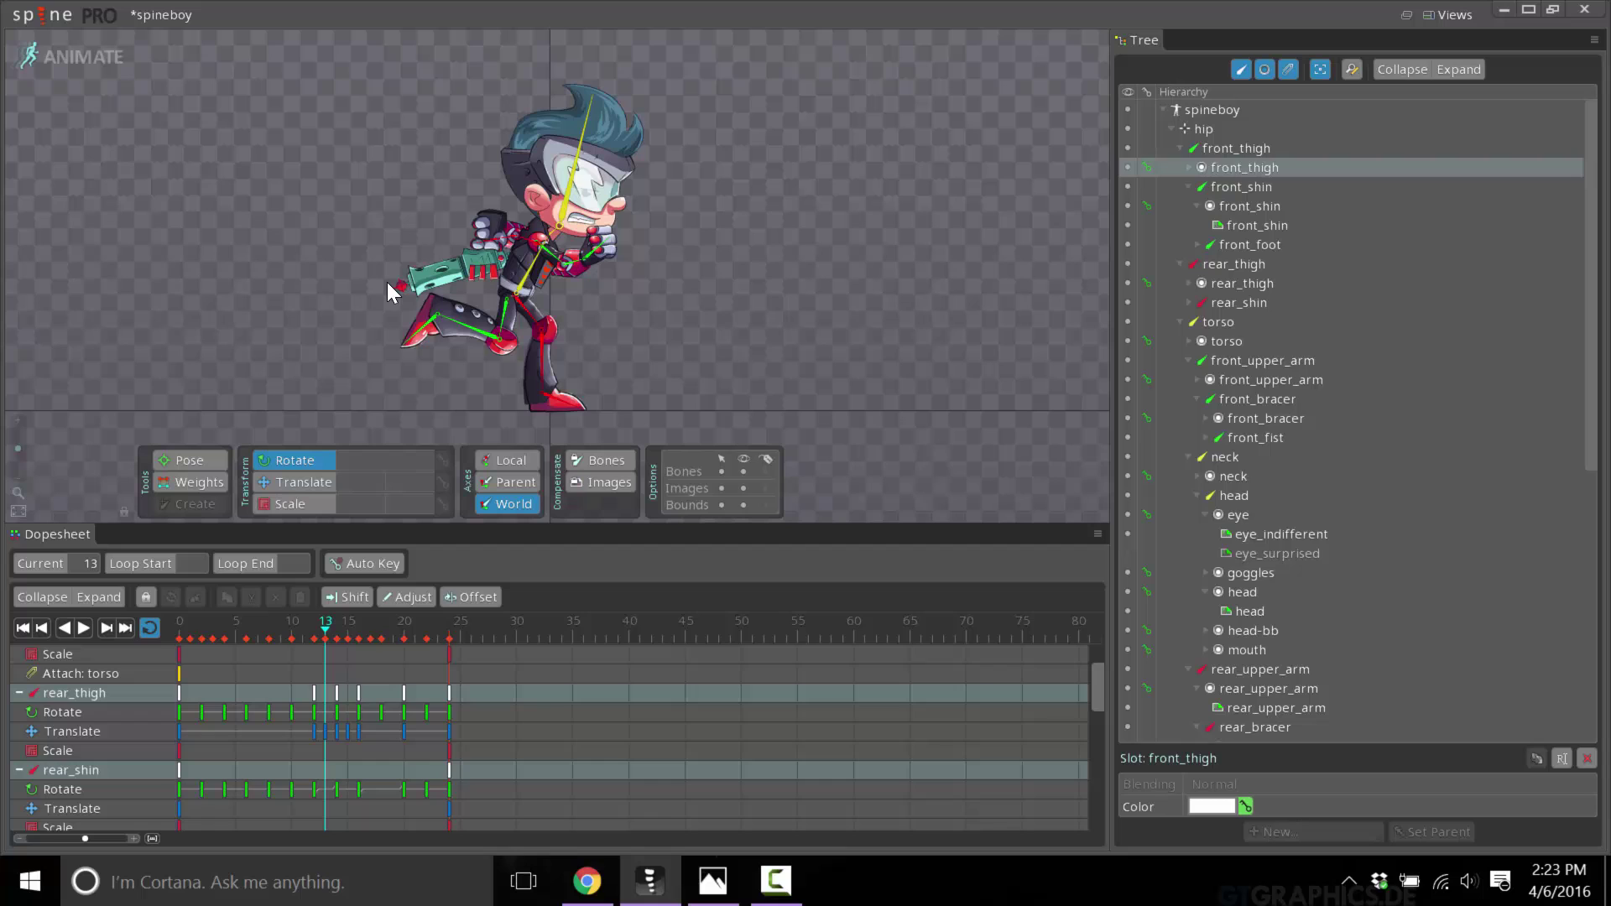
# Step: Rotate the front_thigh, rear_shin and rear_foot bones into a new leg pose
pyautogui.click(433, 334)
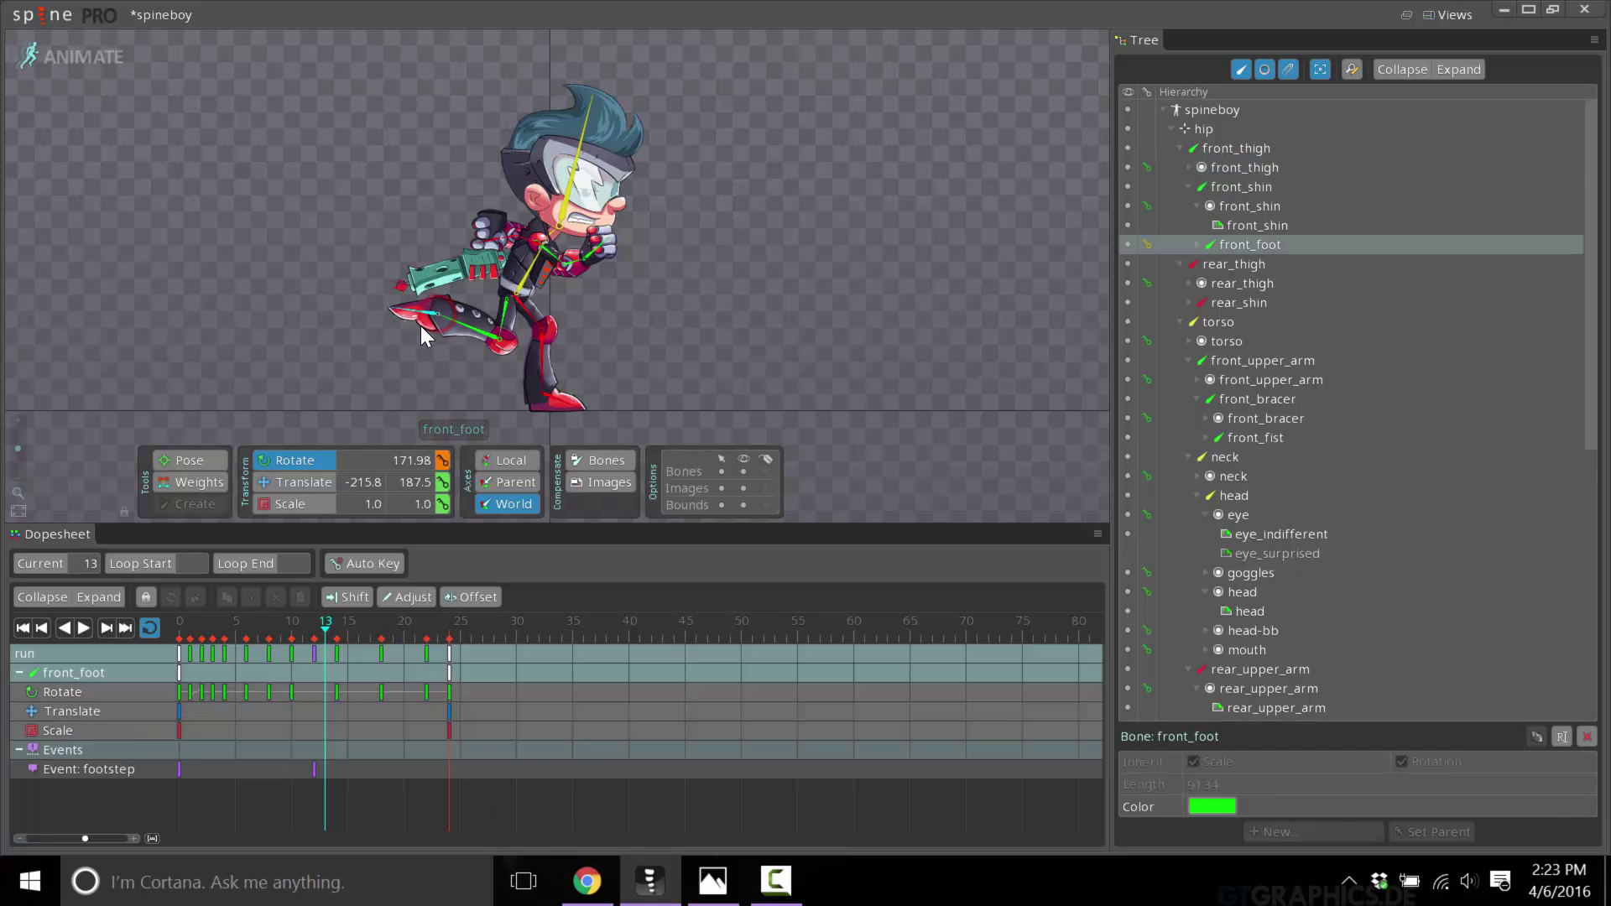
pyautogui.moveTo(421, 326); pyautogui.dragTo(568, 305)
pyautogui.click(486, 300)
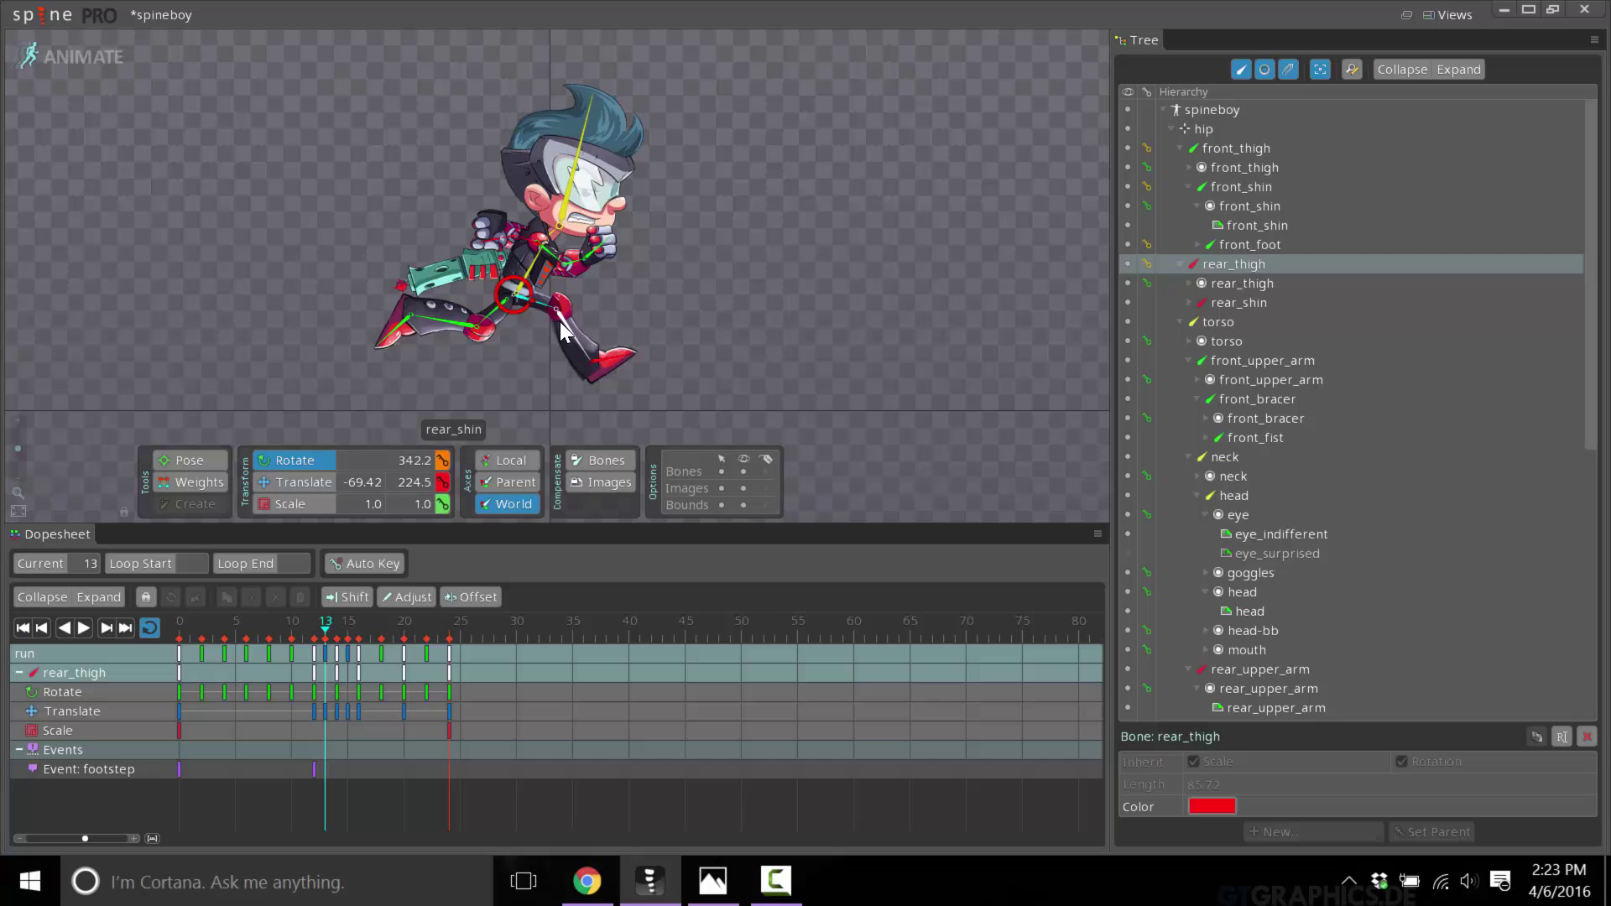
pyautogui.moveTo(576, 327); pyautogui.dragTo(584, 375)
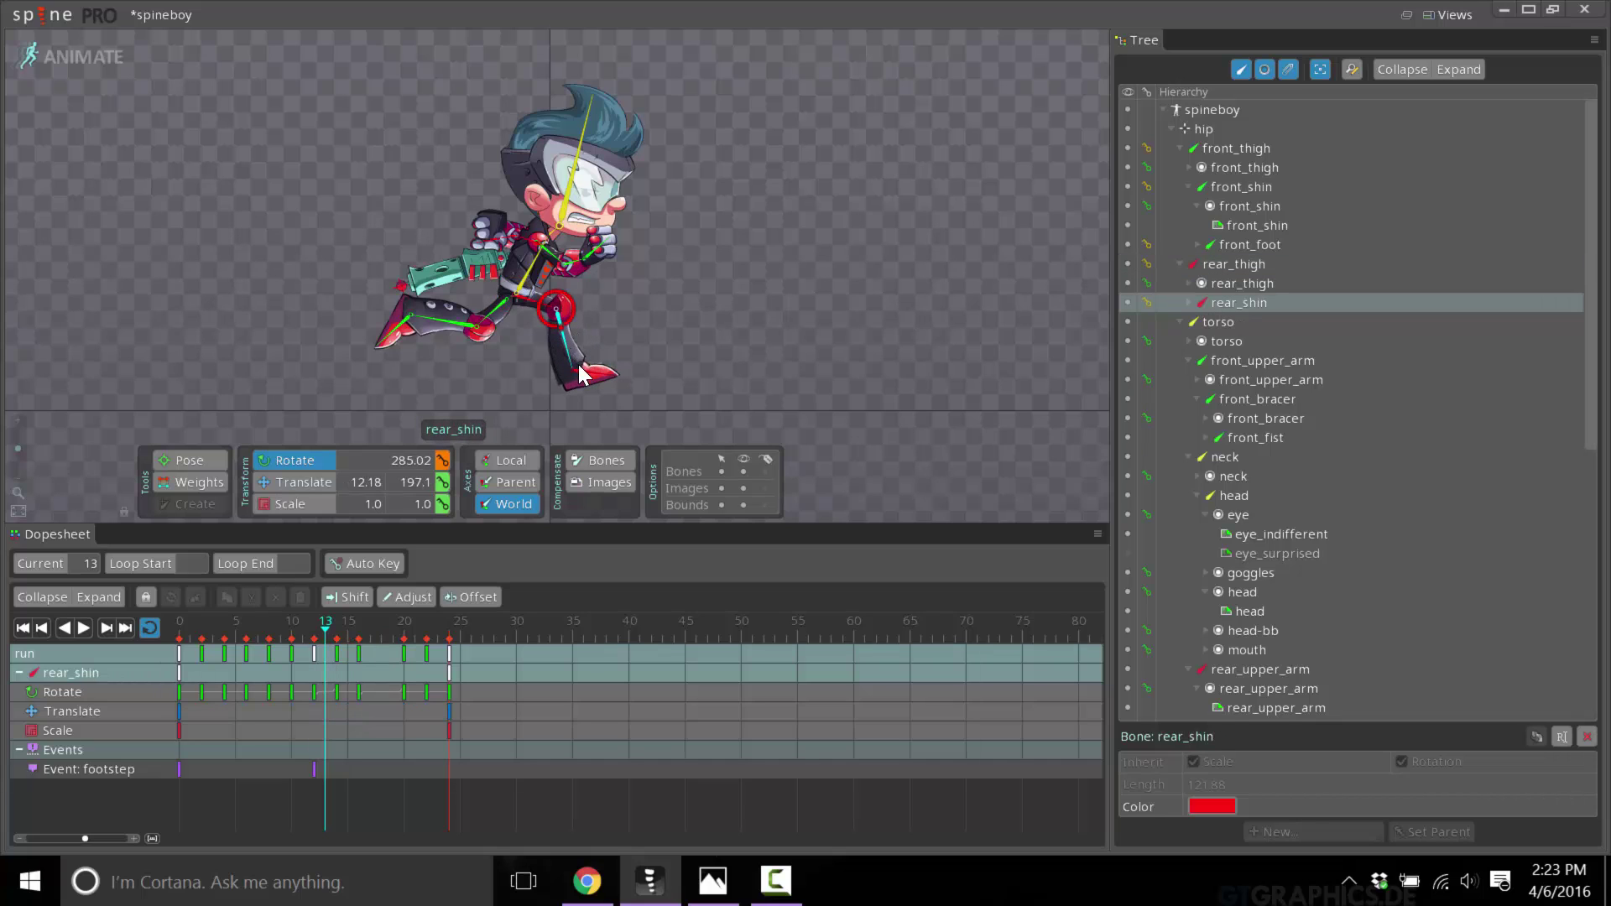
pyautogui.click(582, 378)
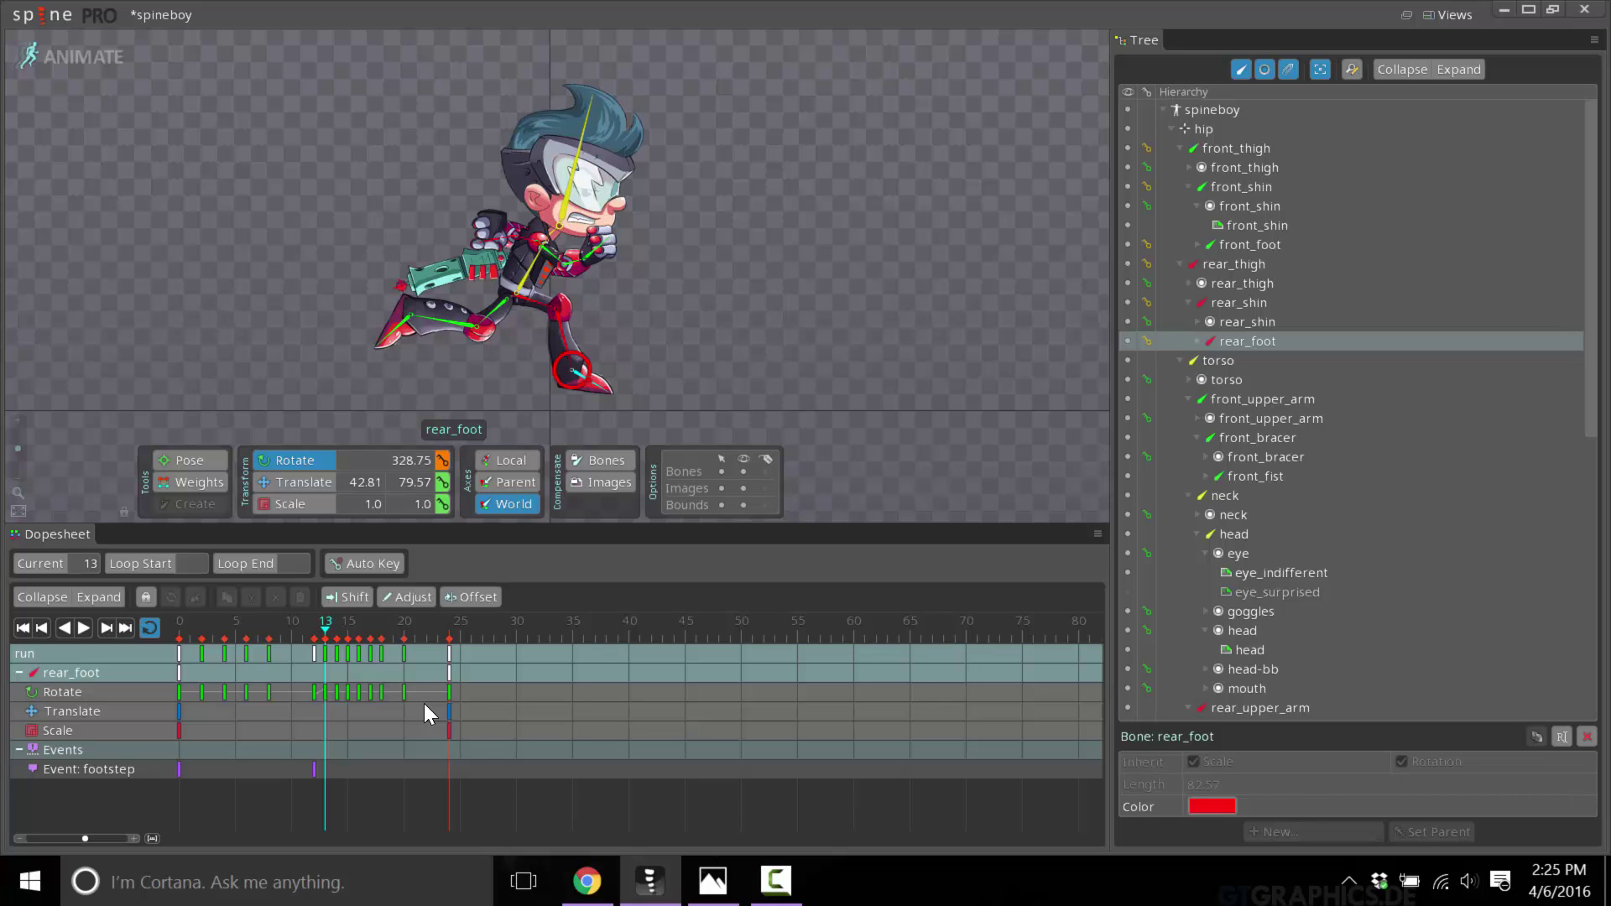
# Step: Switch to Chrome and show the 'Spine: 2D animation' homepage tab
pyautogui.click(587, 881)
pyautogui.click(168, 12)
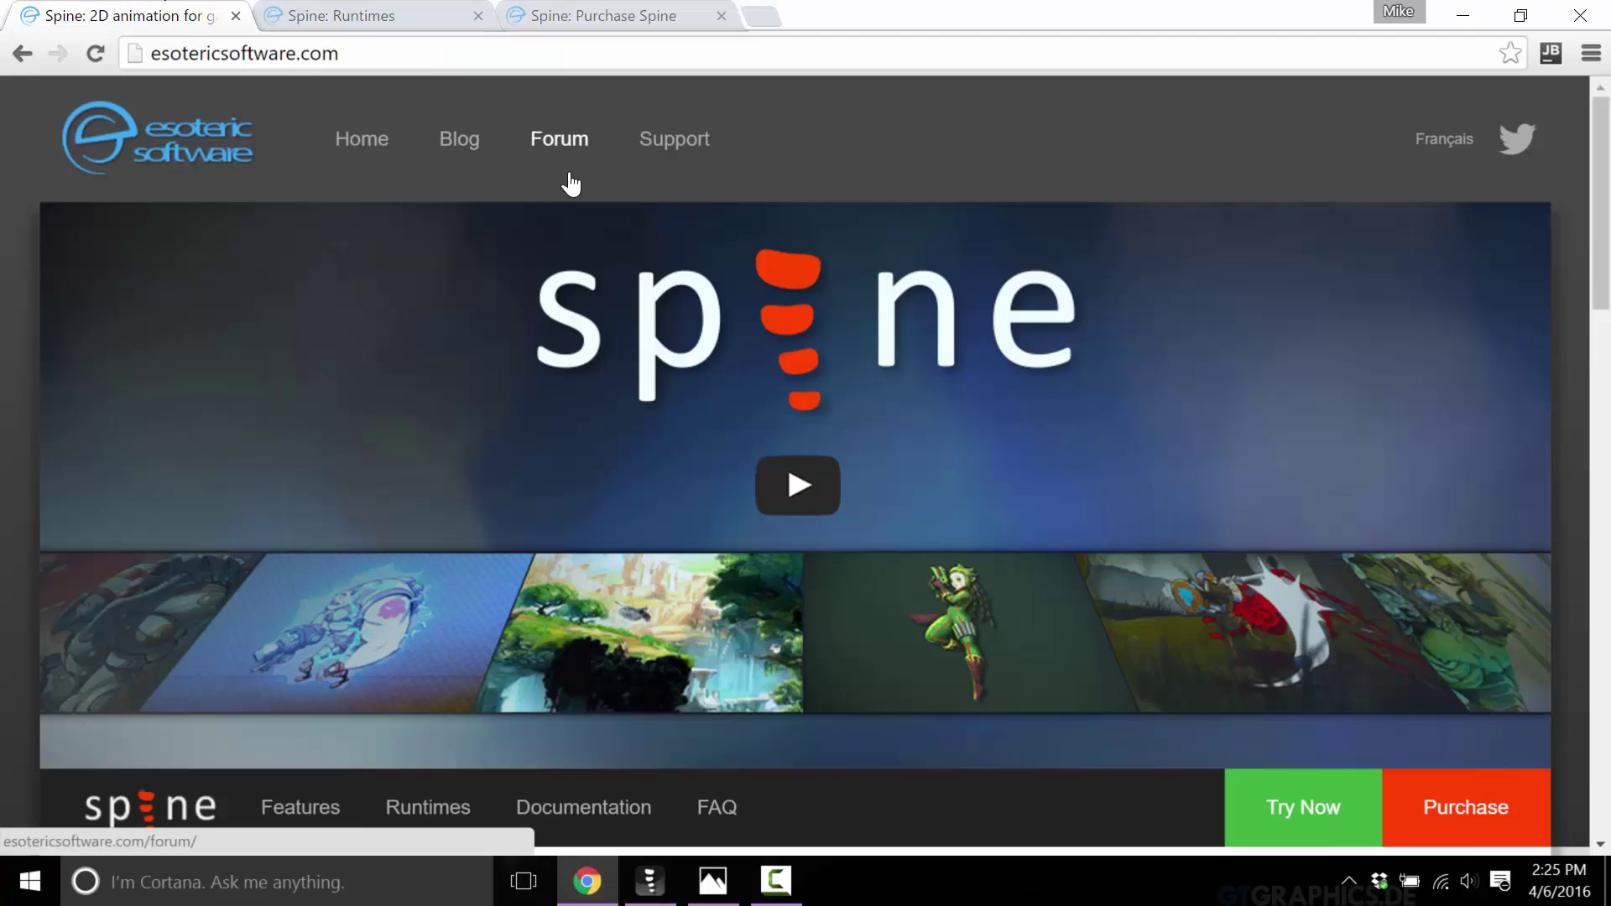